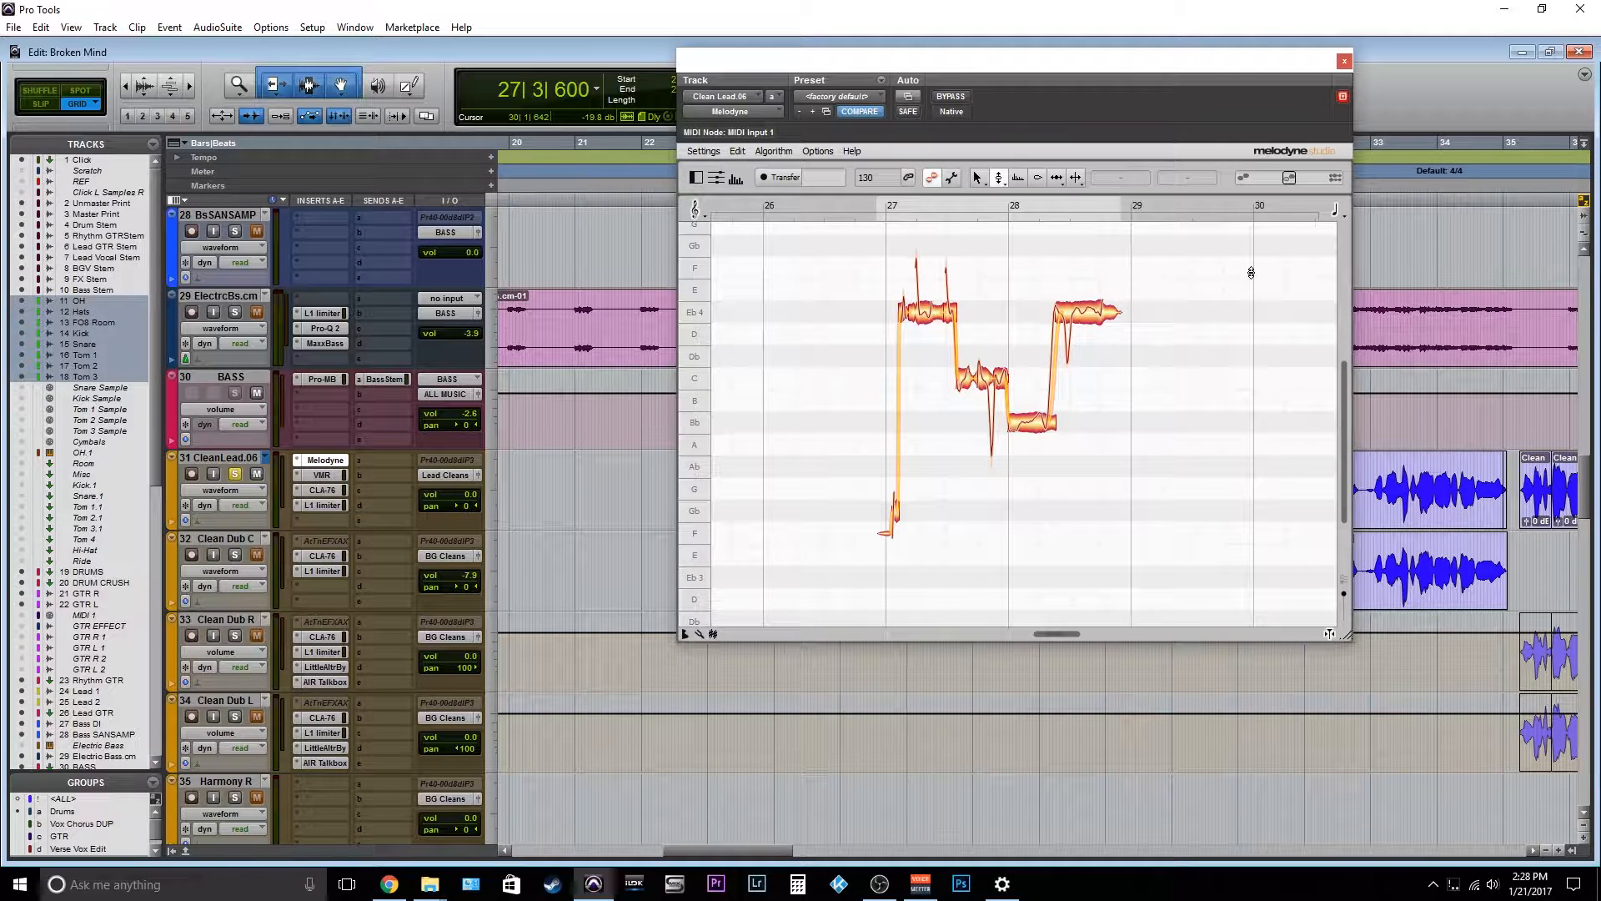
Move the Melodyne window off the vocal clips and play the first CleanLead.06 clip at bar 27.
{"action": "left_click_drag", "start_coordinate": [1112, 83], "coordinate": [1326, 91]}
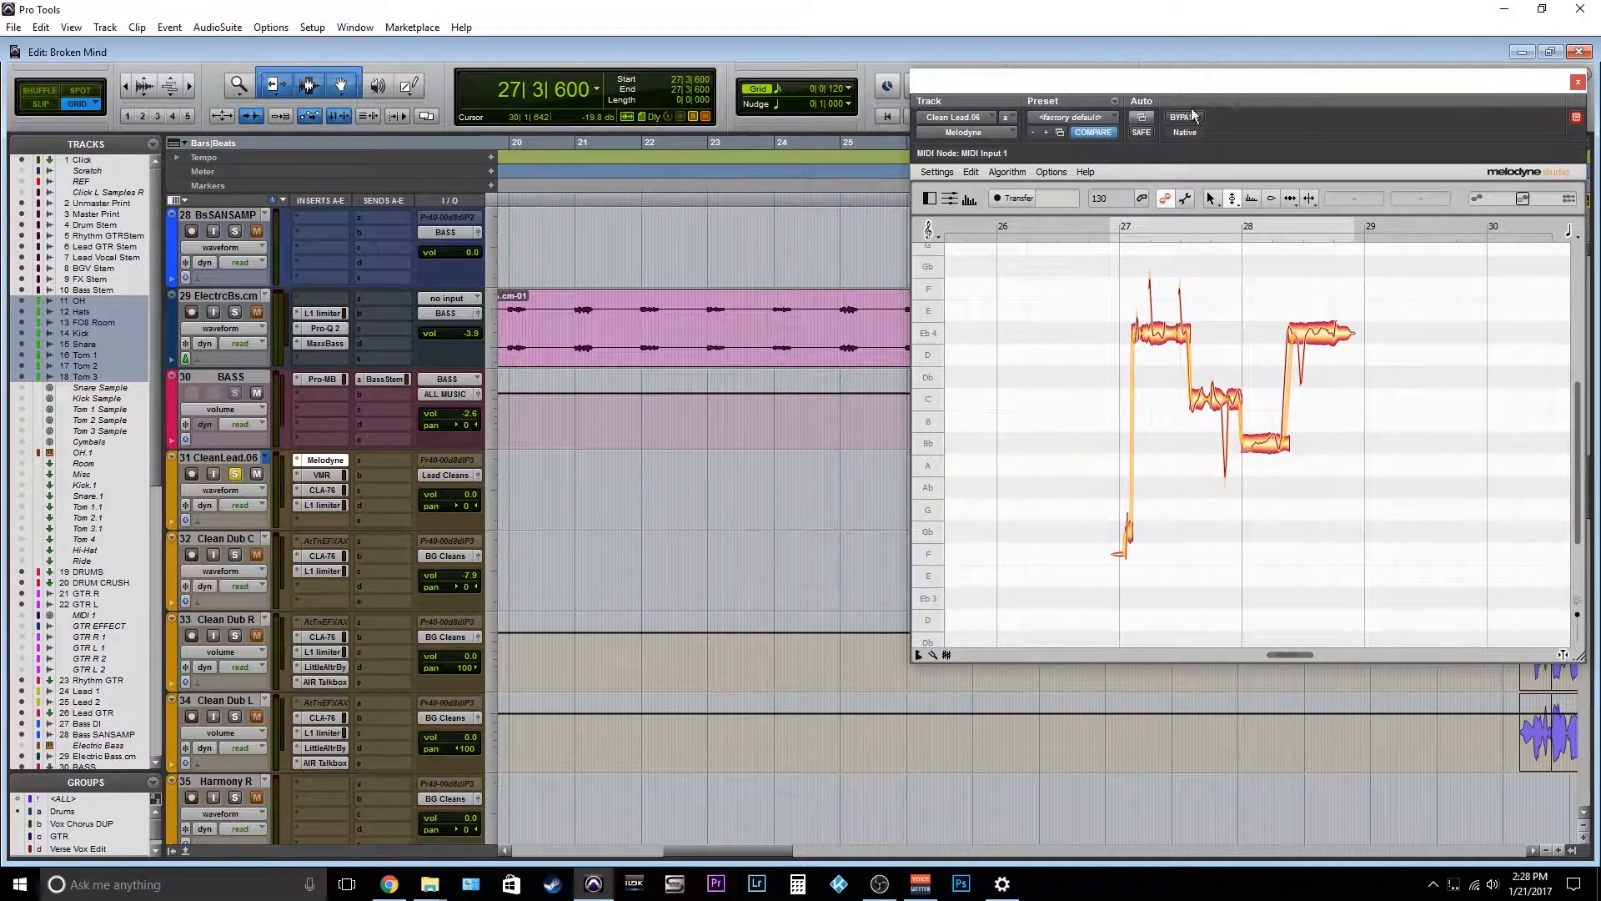
{"action": "left_click_drag", "start_coordinate": [1169, 89], "coordinate": [455, 105]}
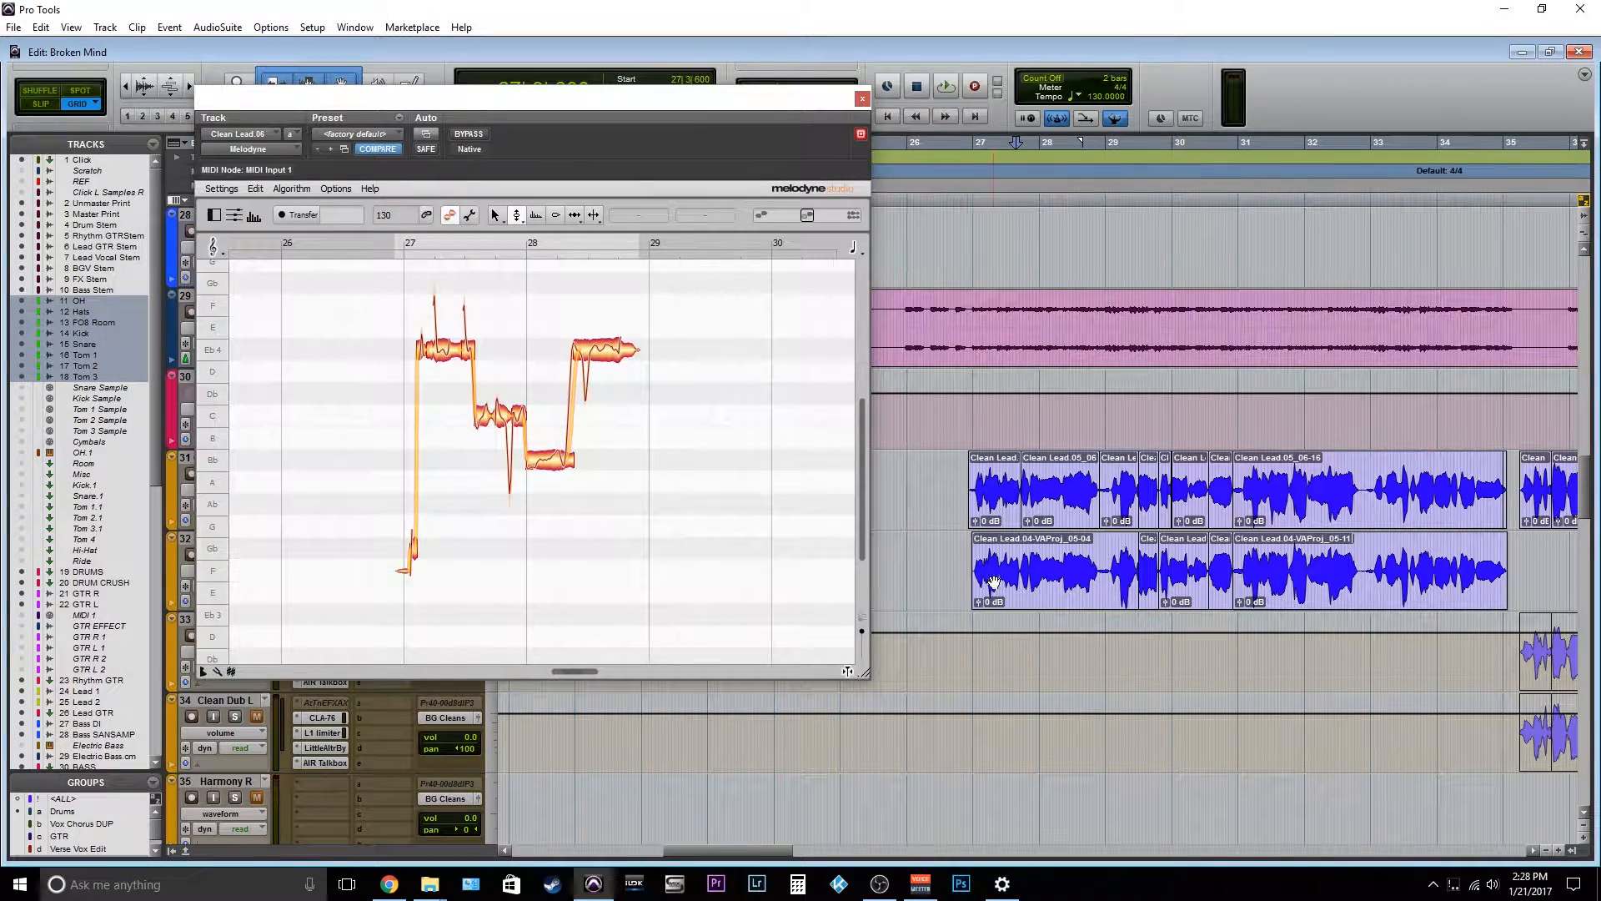
{"action": "left_click", "coordinate": [991, 525]}
{"action": "key", "text": "space"}
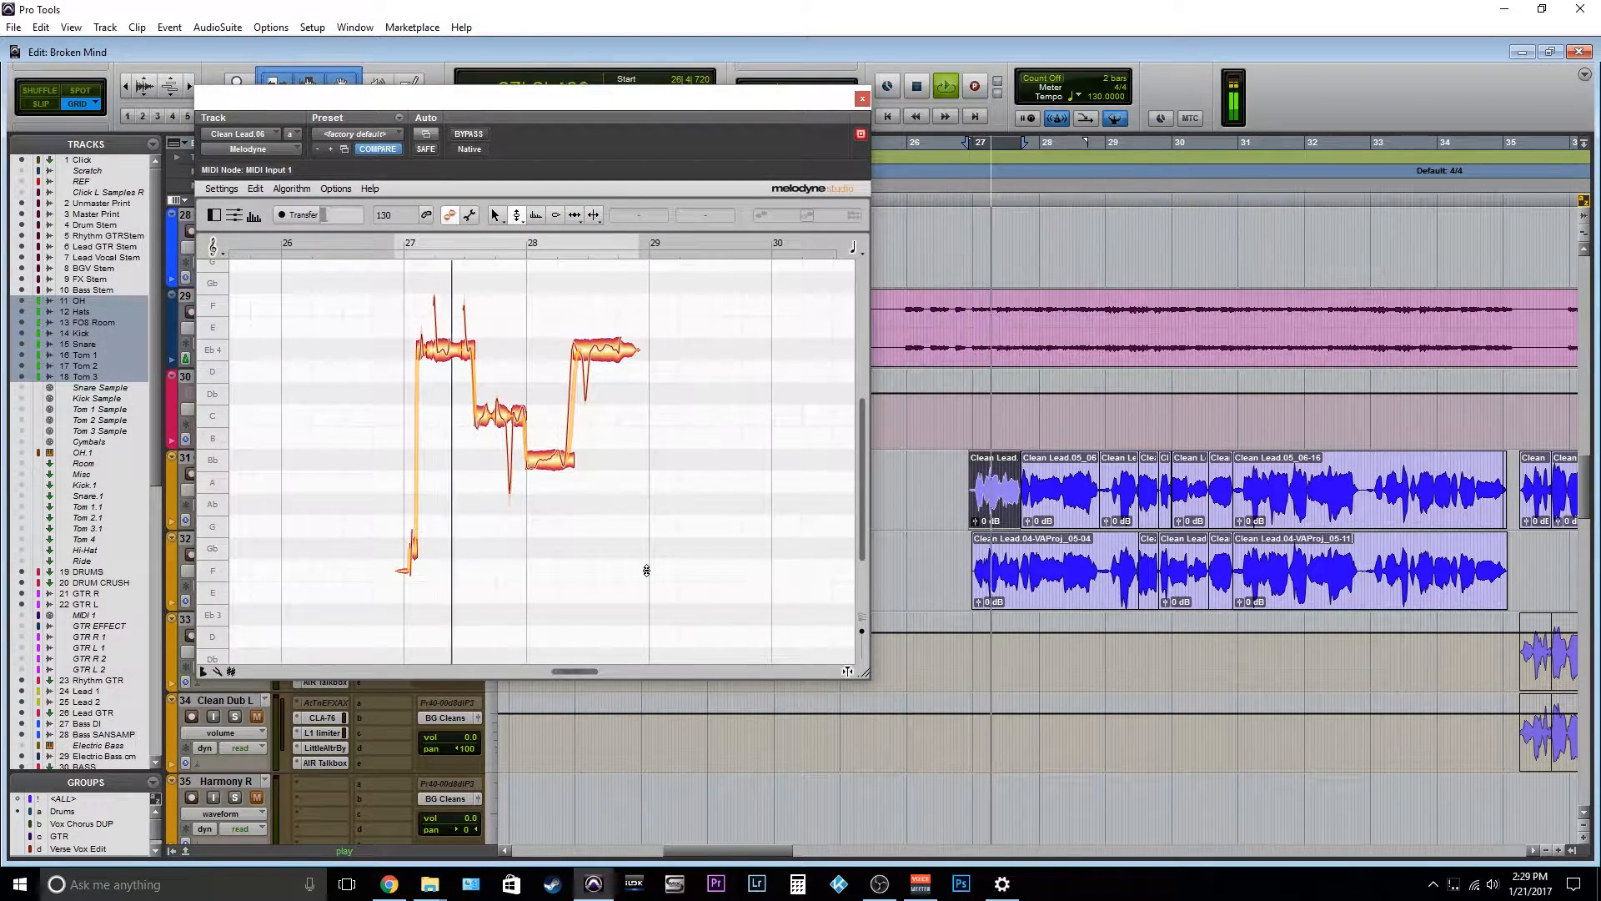
{"action": "key", "text": "space"}
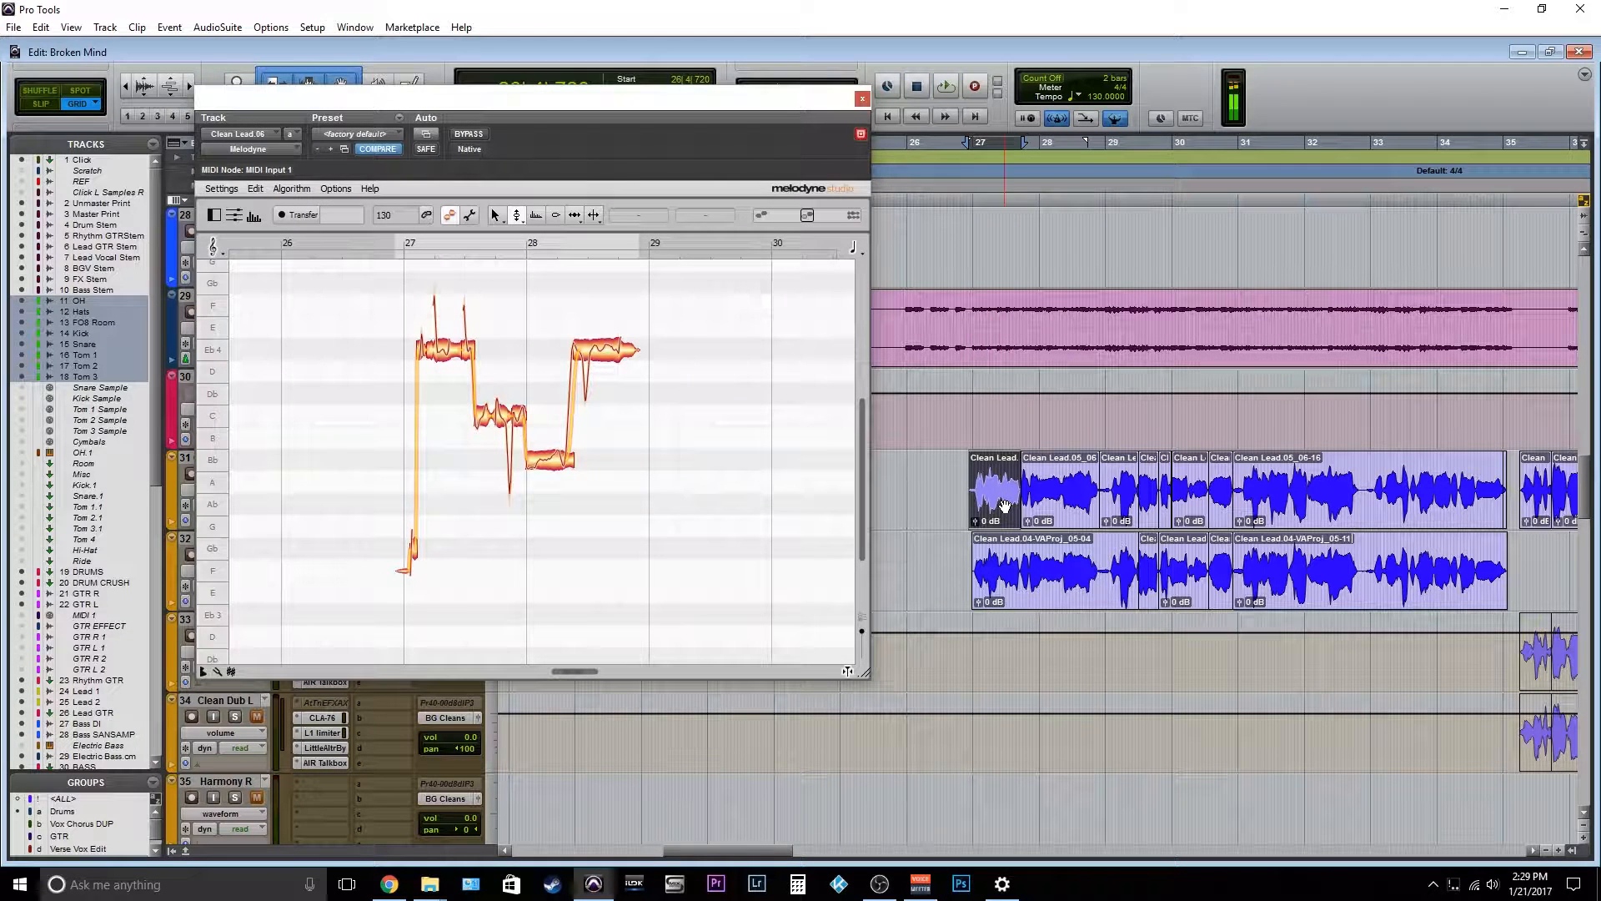
Consolidate the first two clips on the CleanLead.06 track into one clip, keeping the Melodyne window clear of the track headers.
{"action": "left_click_drag", "start_coordinate": [1023, 501], "coordinate": [1100, 524]}
{"action": "left_click", "coordinate": [1024, 524]}
{"action": "key", "text": "space"}
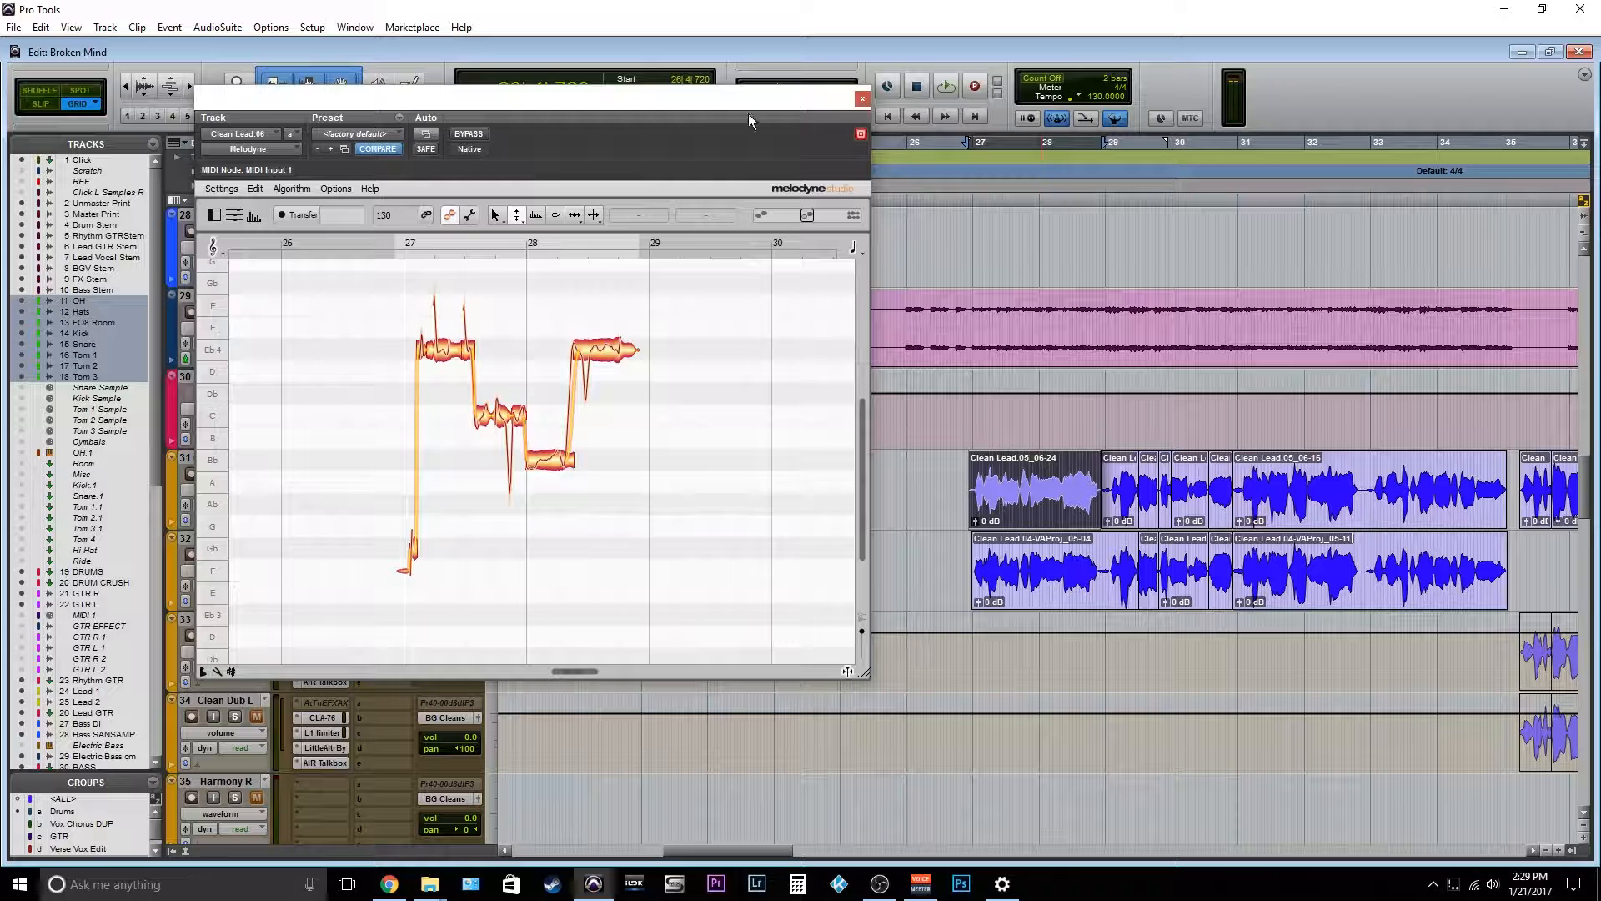
{"action": "left_click_drag", "start_coordinate": [719, 105], "coordinate": [911, 109]}
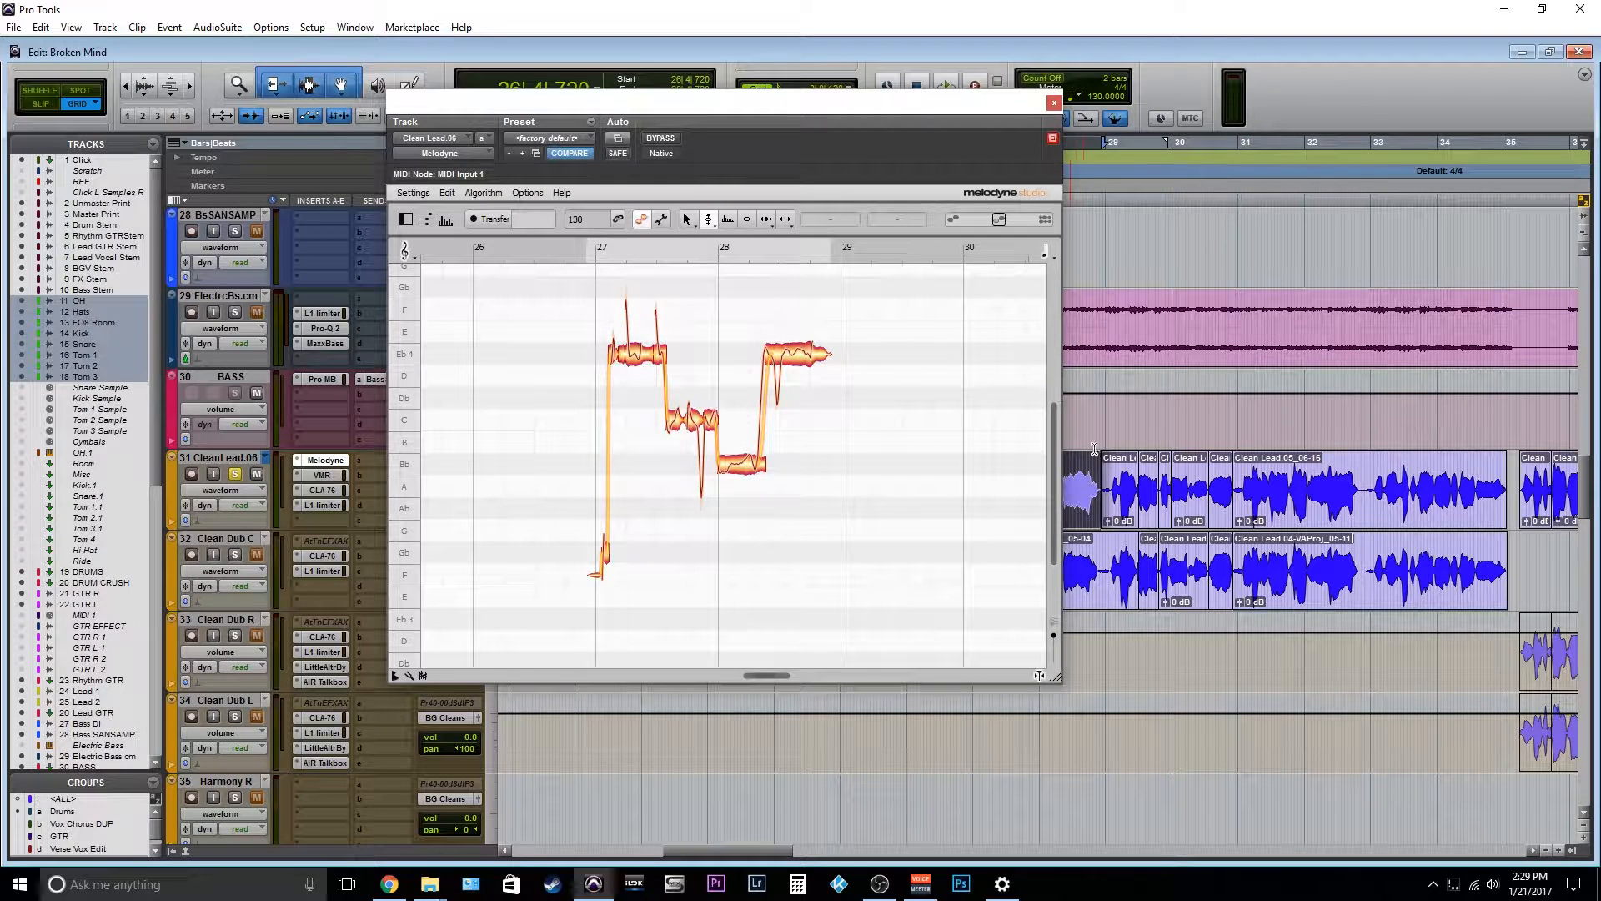
Duplicate the CleanLead.06 track once without its active and alternate playlists, and close the original's Melodyne window.
{"action": "left_click", "coordinate": [242, 460]}
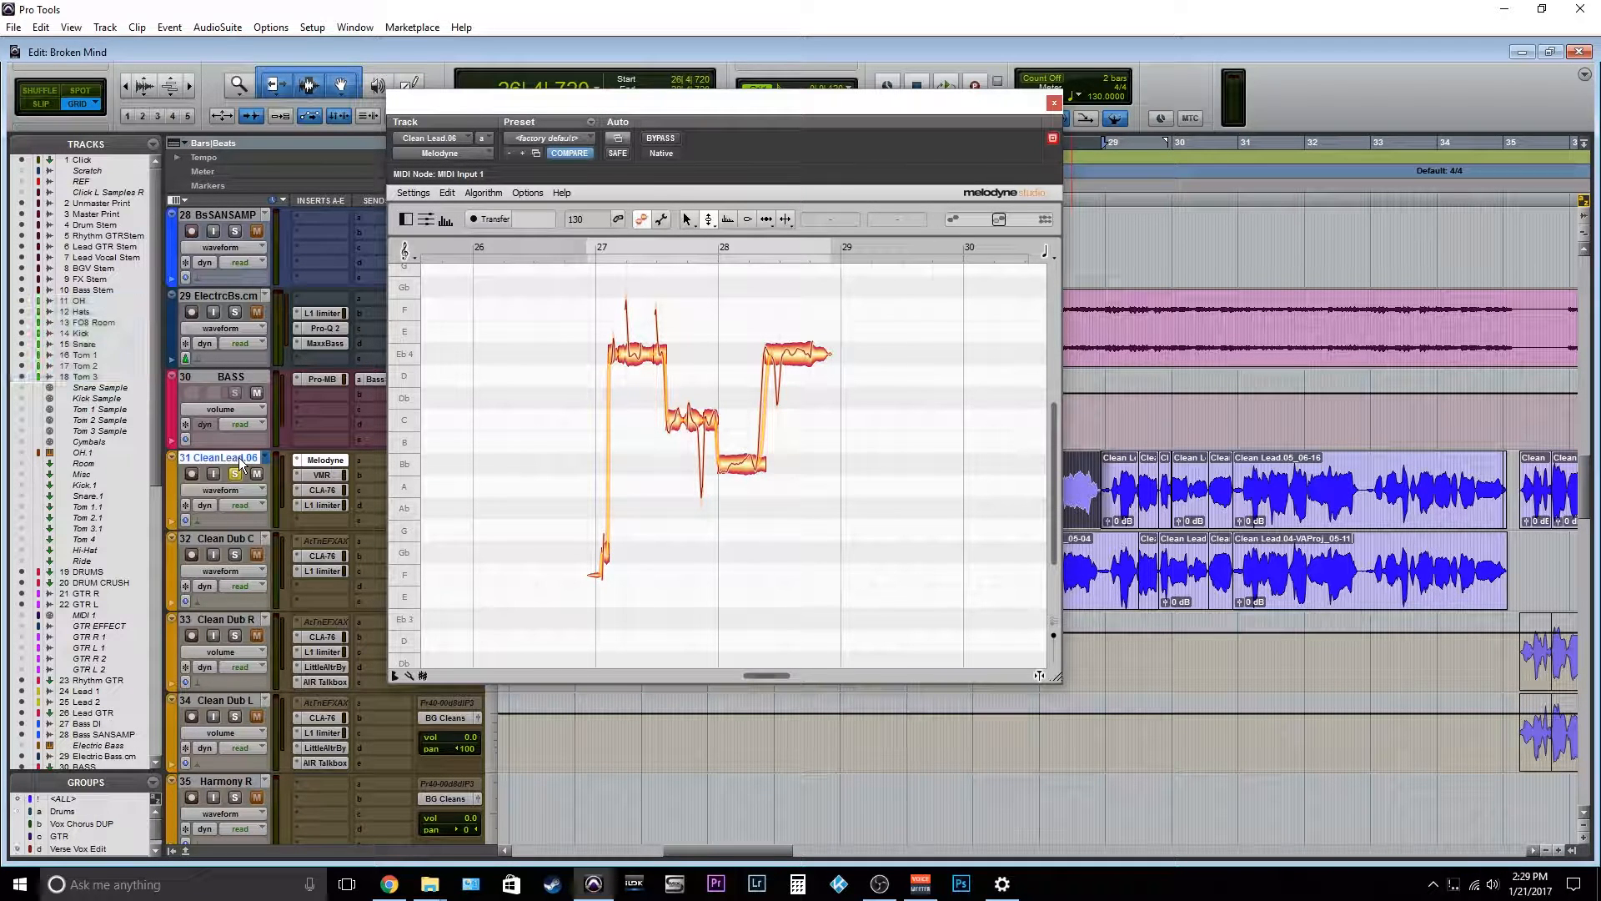
{"action": "right_click", "coordinate": [243, 459]}
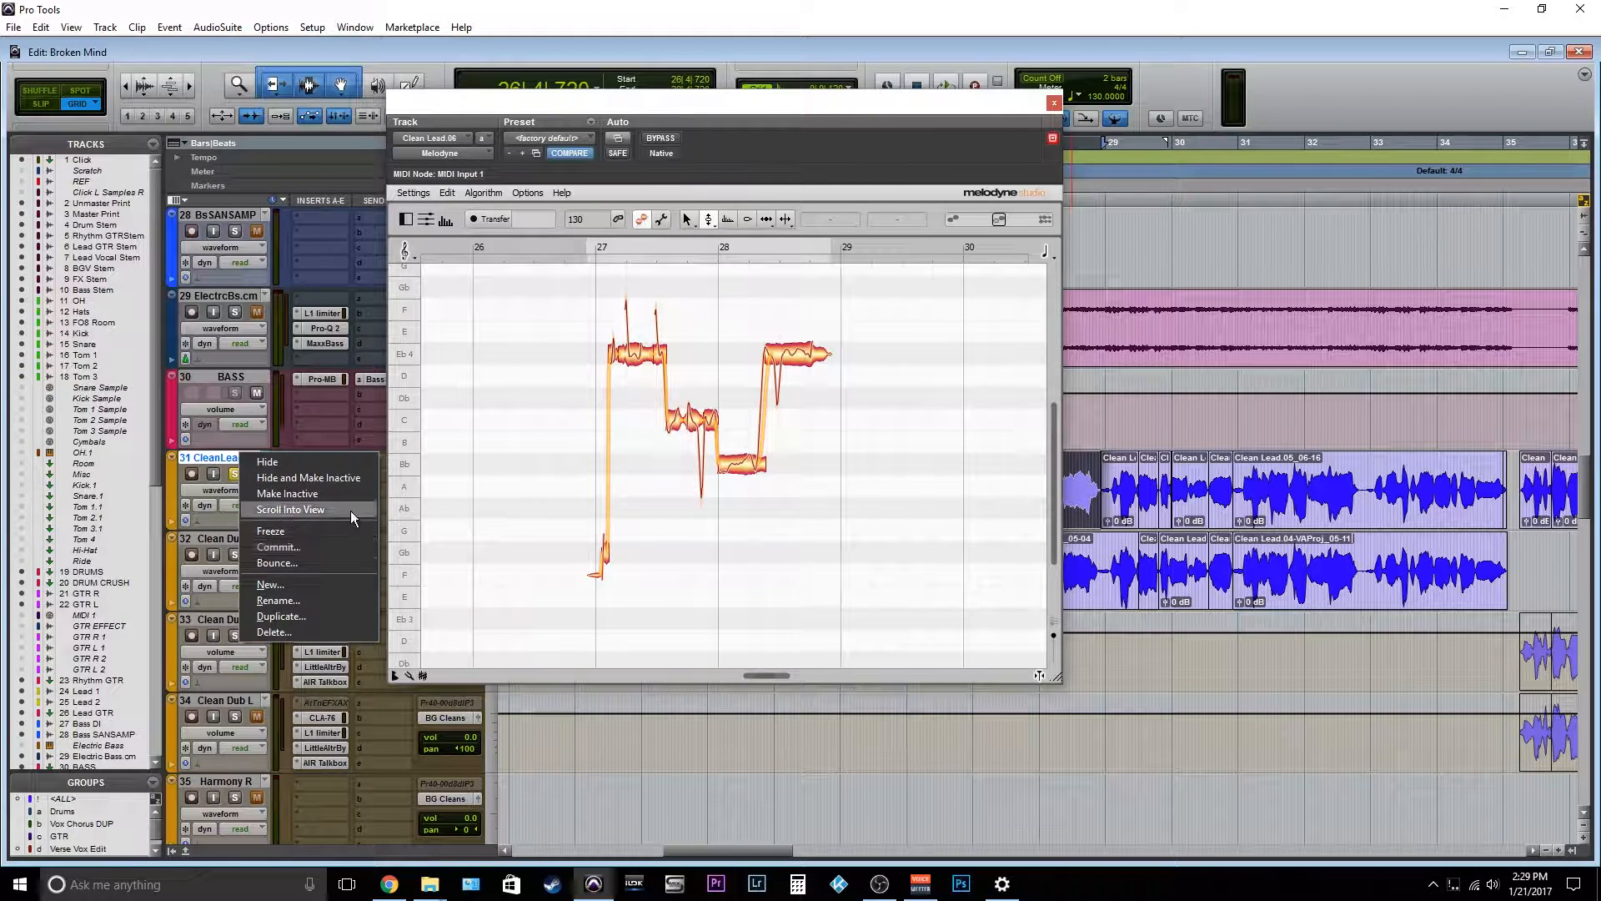
{"action": "left_click", "coordinate": [292, 620]}
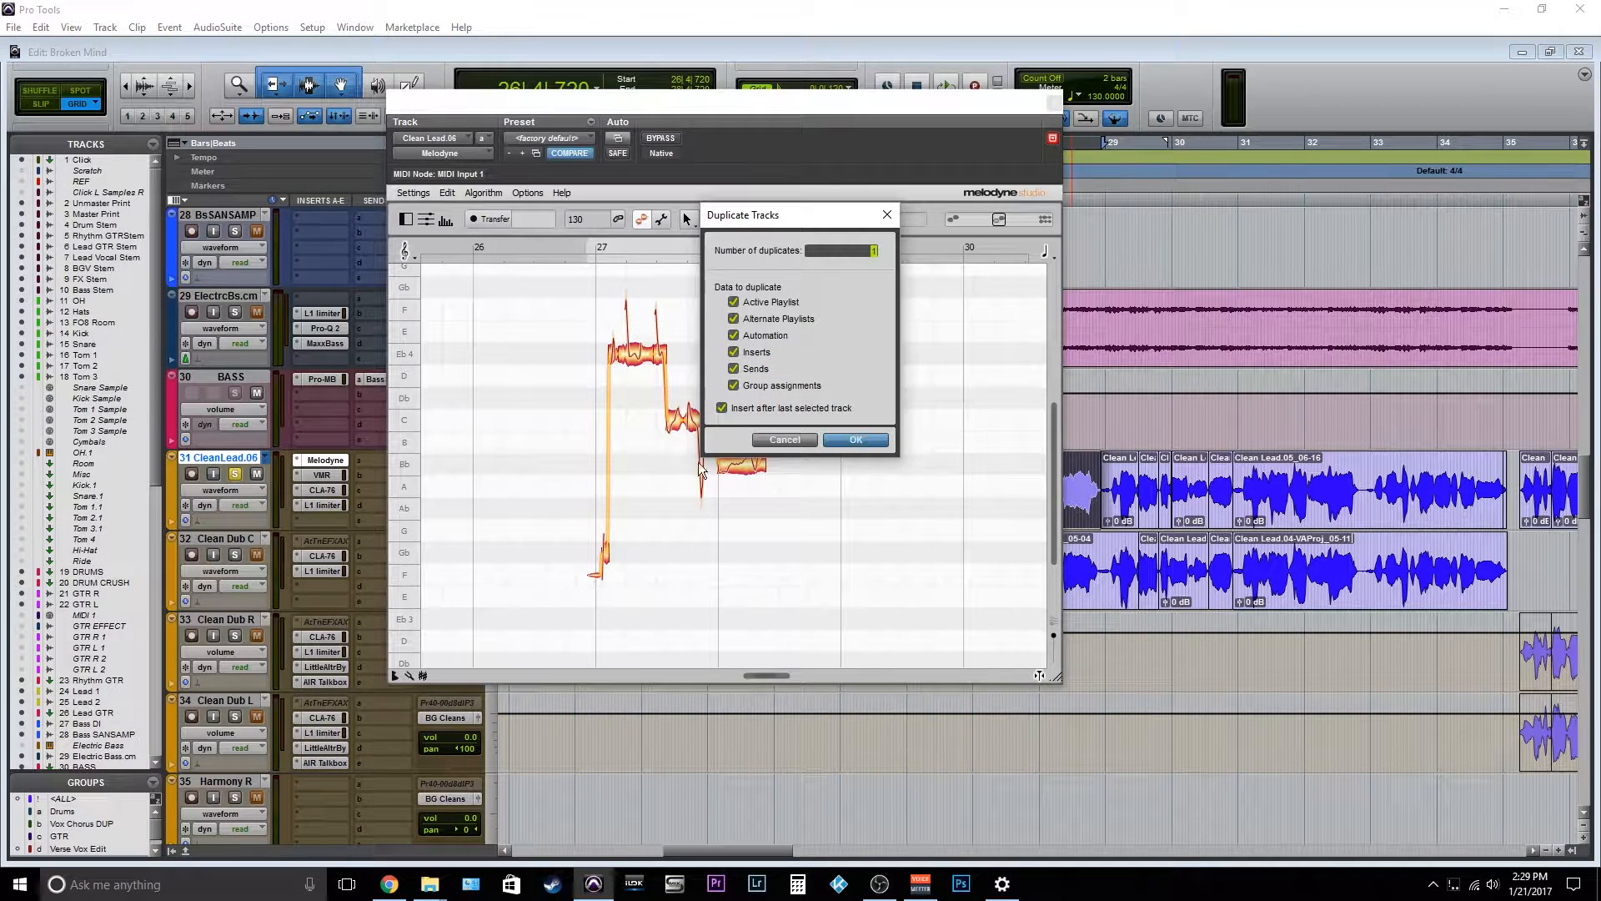
{"action": "left_click", "coordinate": [783, 306]}
{"action": "left_click", "coordinate": [772, 322]}
{"action": "left_click", "coordinate": [856, 442]}
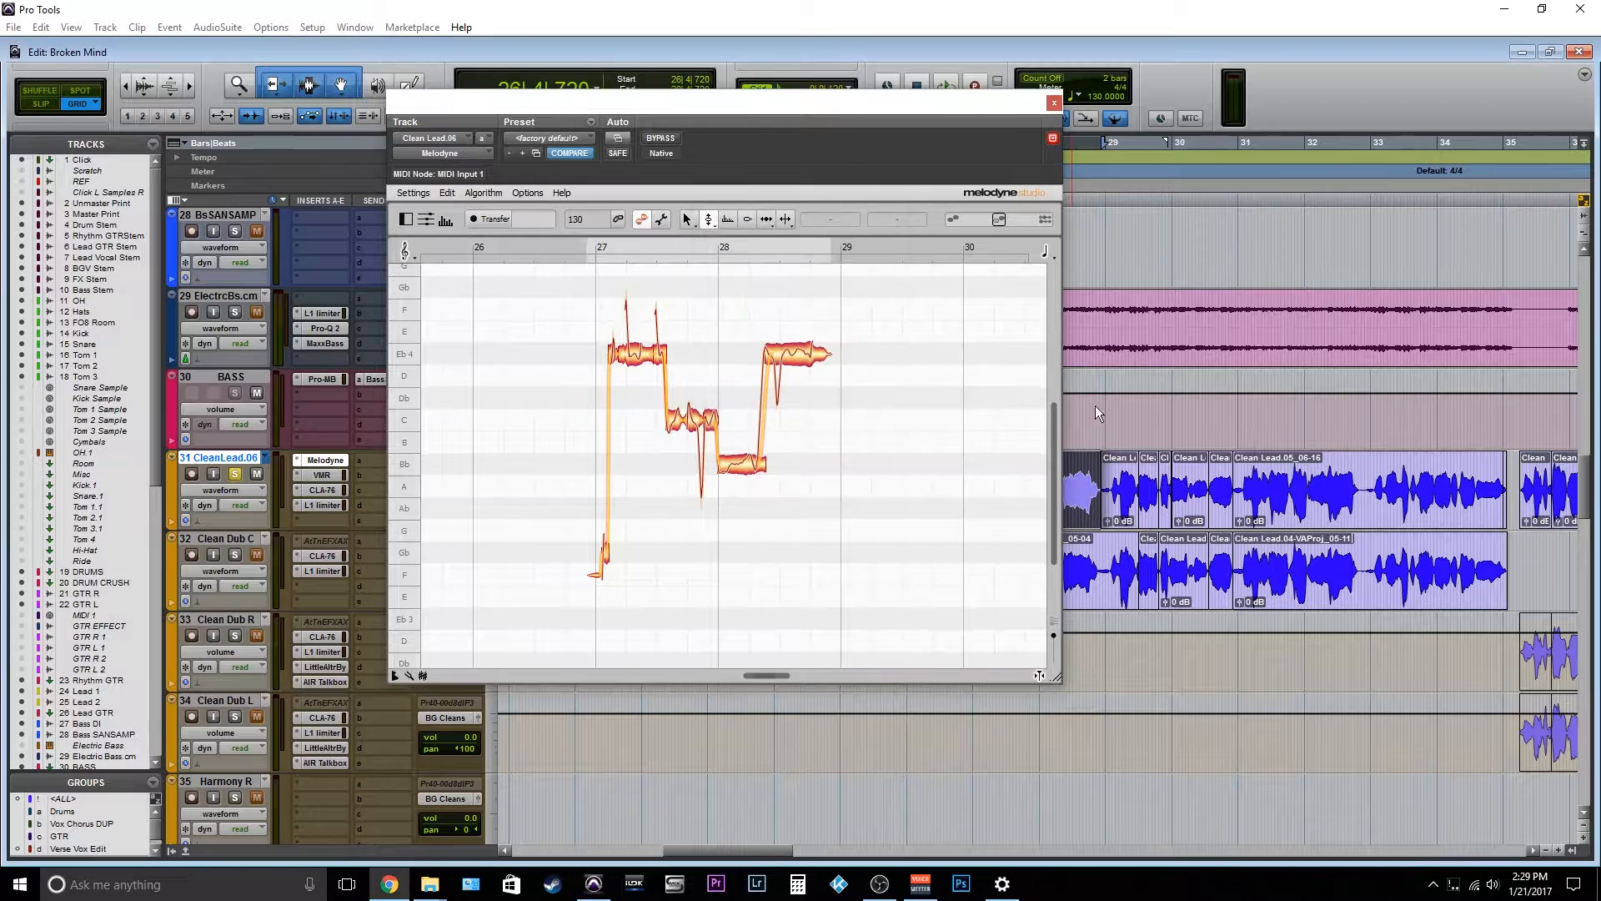
{"action": "left_click", "coordinate": [1054, 103]}
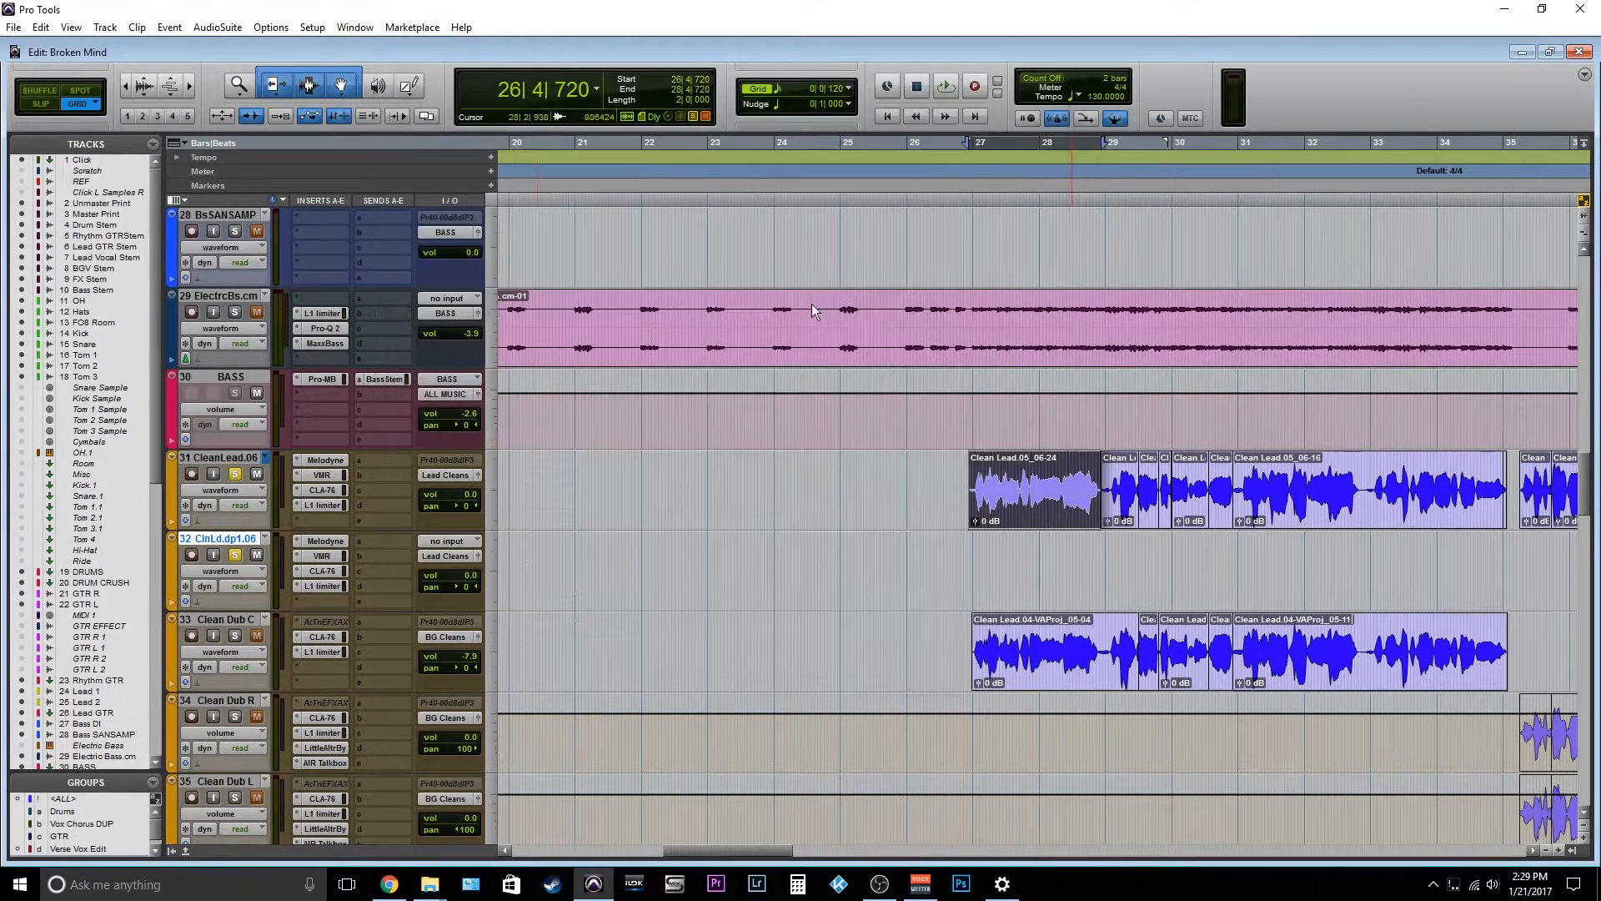
Bring the lead phrase's notes at bars 27 and 28 into Melodyne on the duplicate track.
{"action": "left_click", "coordinate": [325, 543]}
{"action": "left_click_drag", "start_coordinate": [911, 677], "coordinate": [553, 673]}
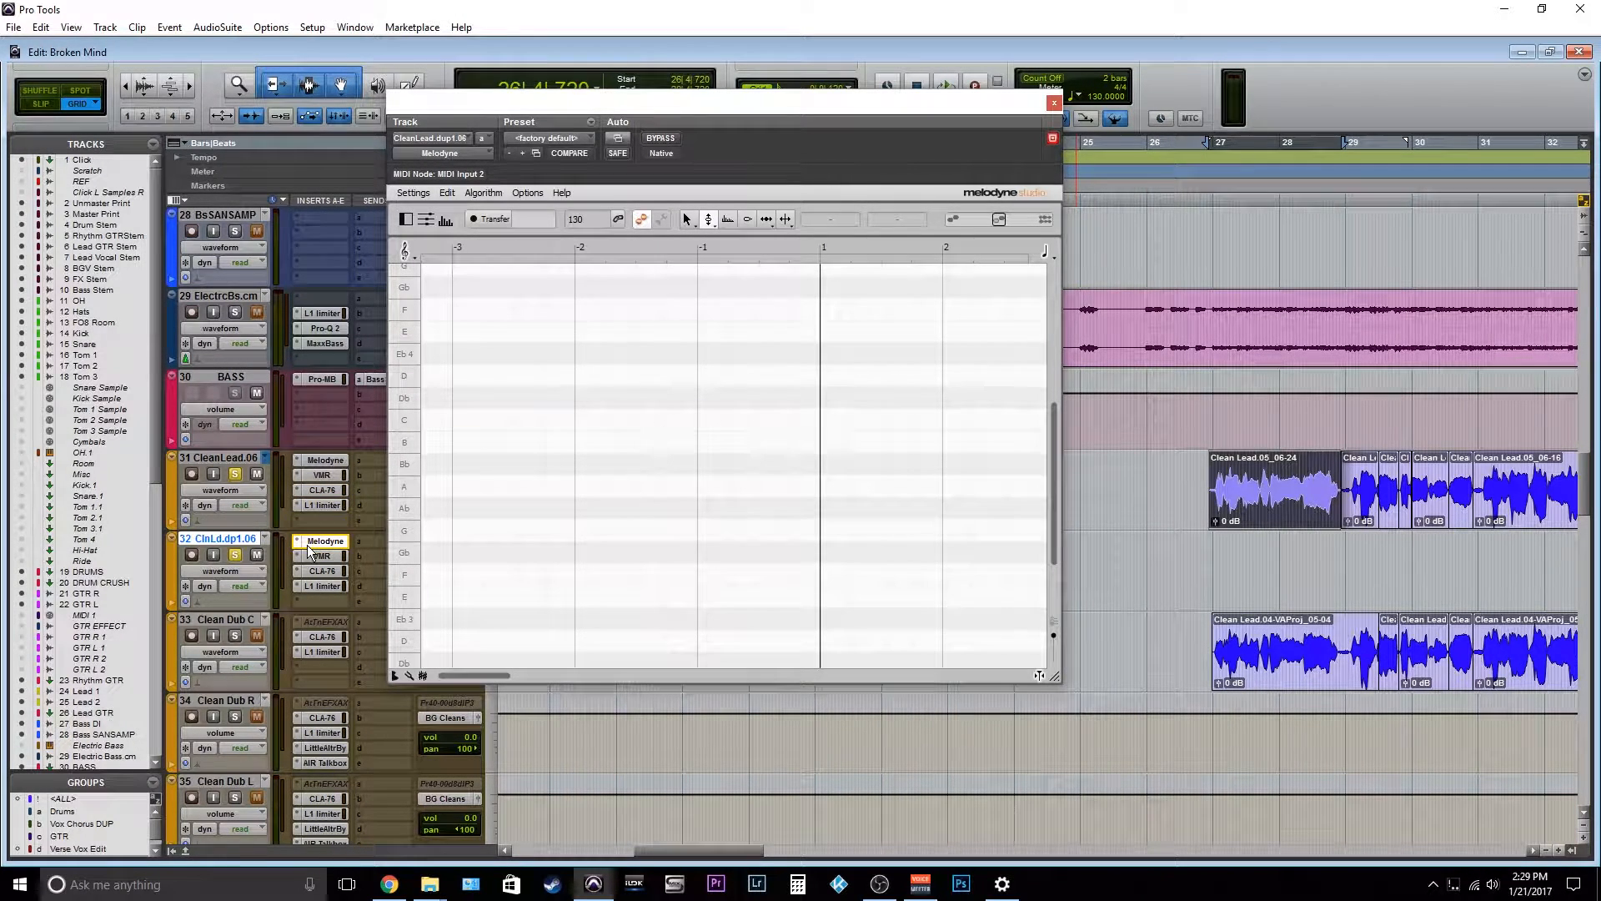
{"action": "left_click_drag", "start_coordinate": [333, 554], "coordinate": [332, 549]}
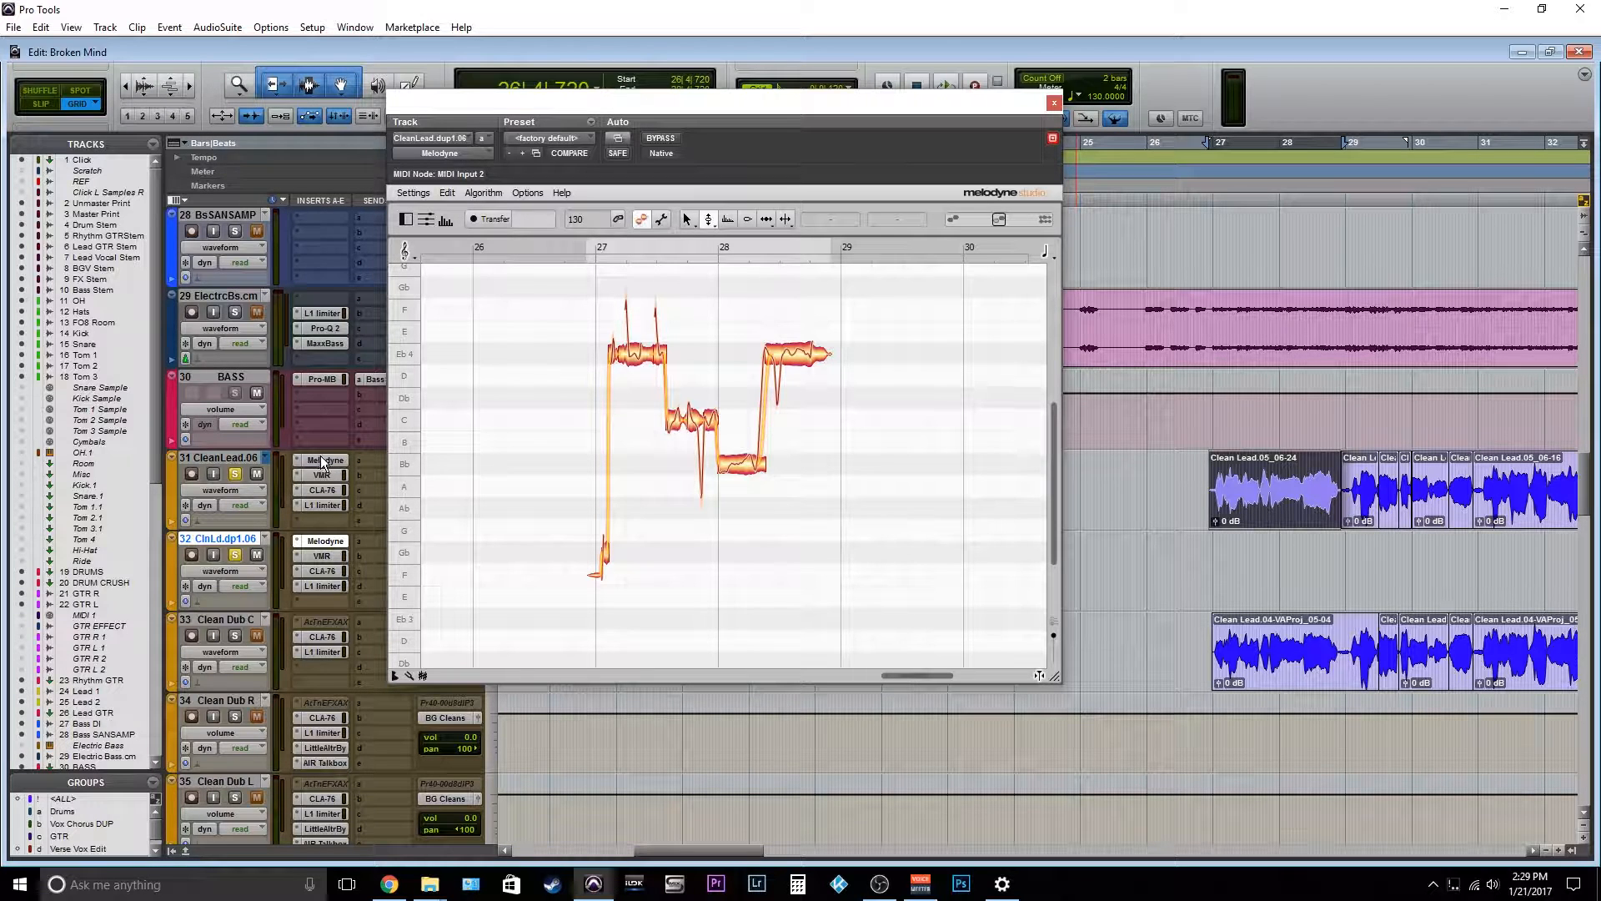
Play the duplicate track with the original CleanLead.06 track unsoloed, and solo the original again.
{"action": "left_click", "coordinate": [235, 473]}
{"action": "key", "text": "space"}
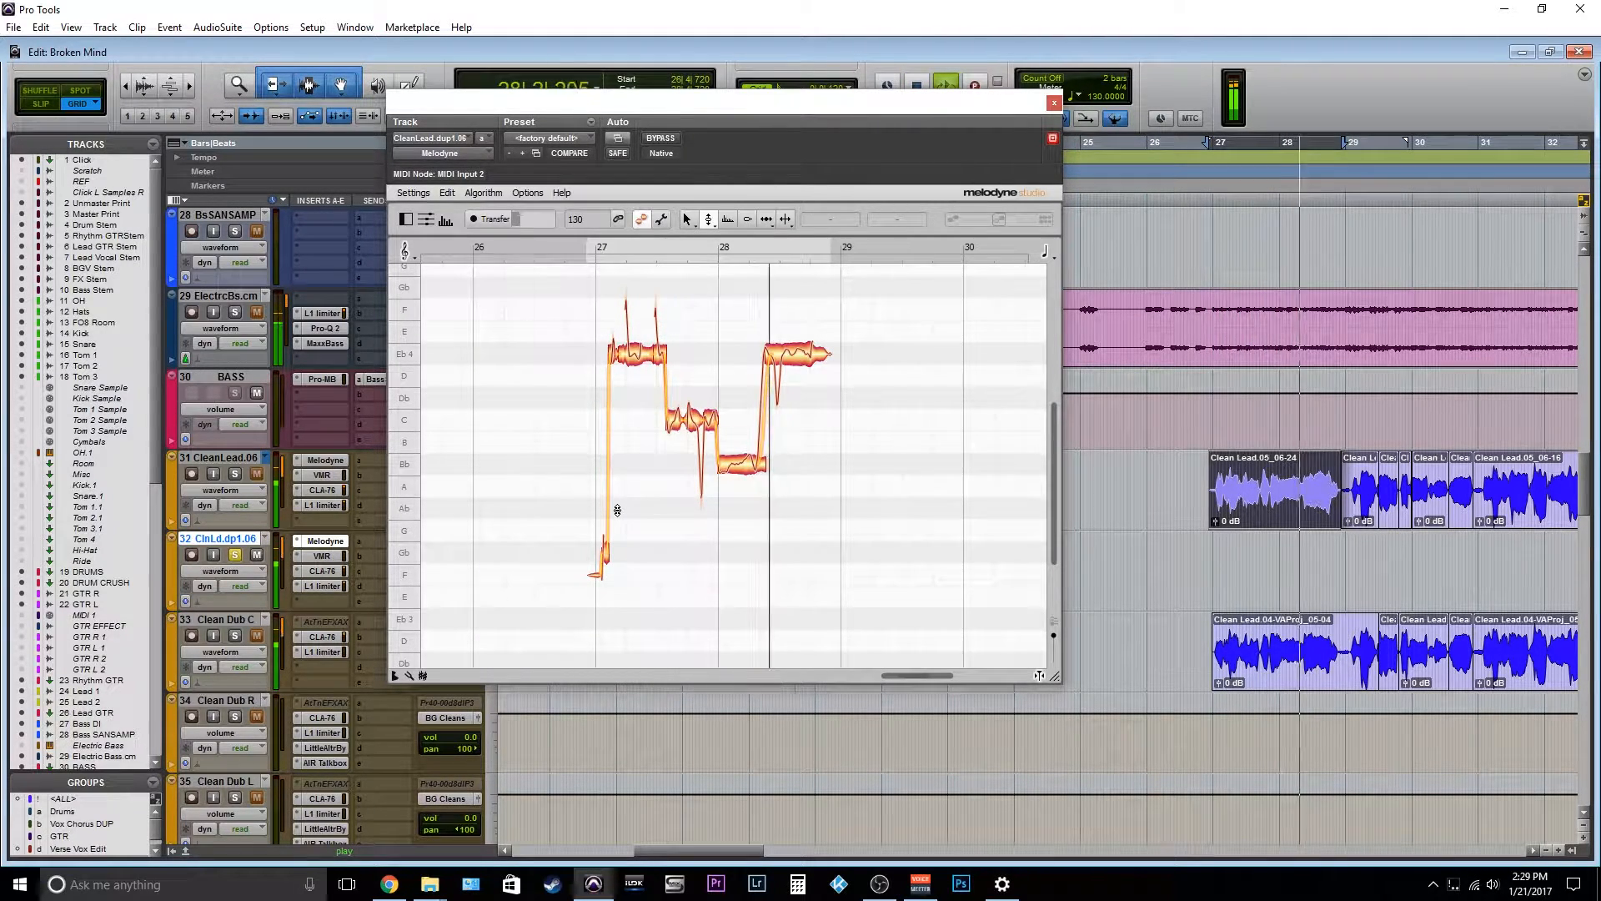
{"action": "key", "text": "space"}
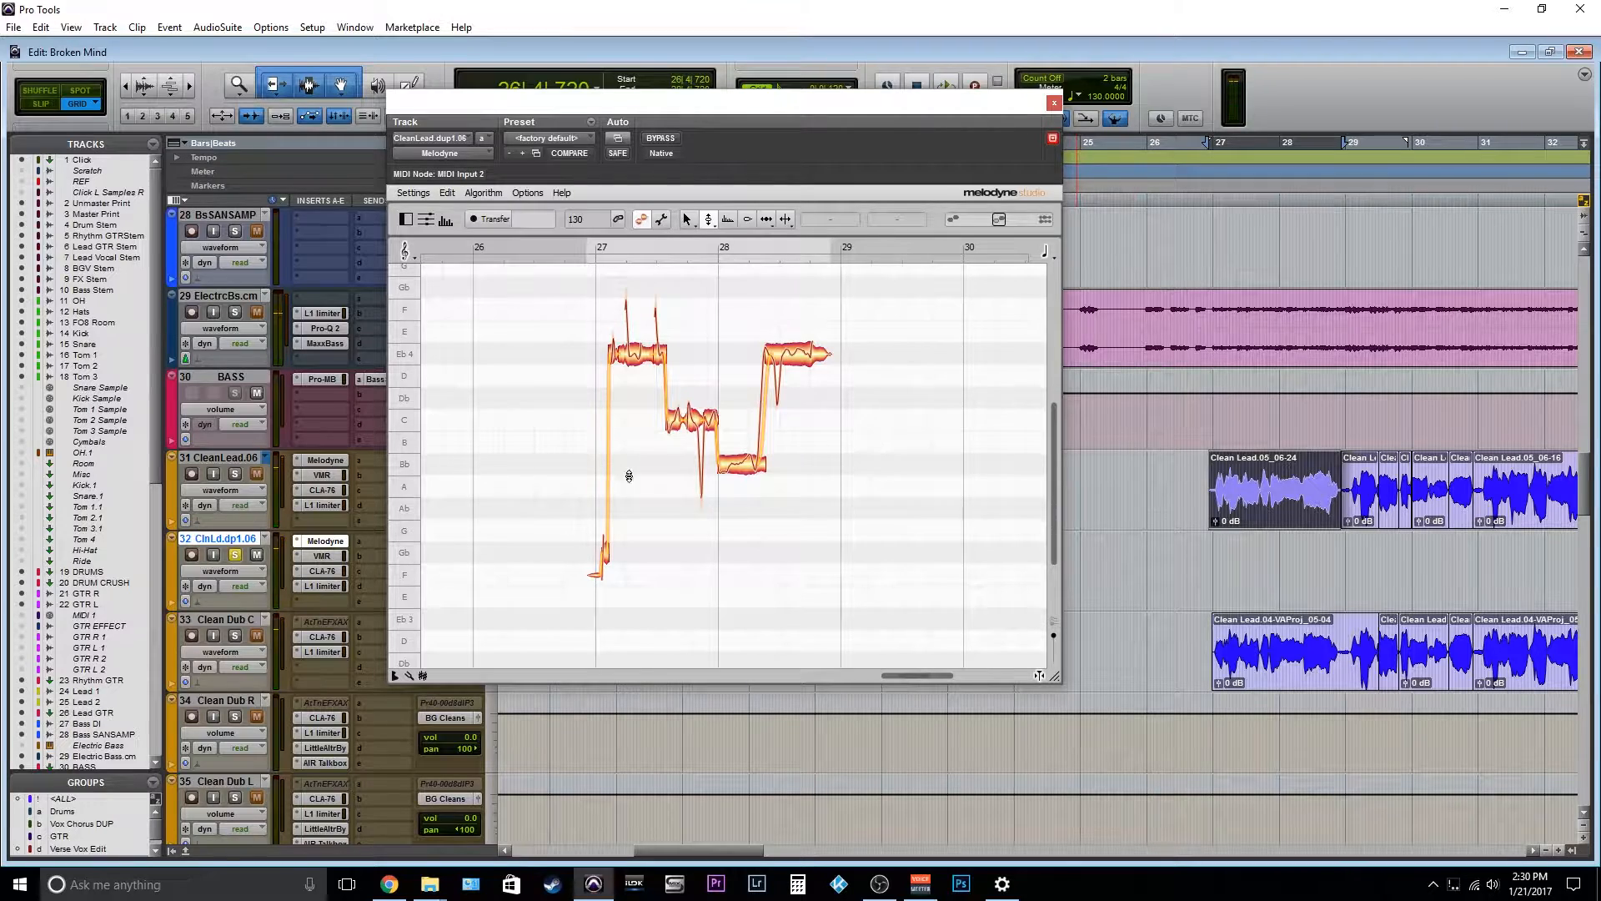
{"action": "left_click", "coordinate": [234, 473]}
Try all the duplicate's notes three semitones higher against the lead, and undo the transposition.
{"action": "left_click_drag", "start_coordinate": [539, 301], "coordinate": [894, 636]}
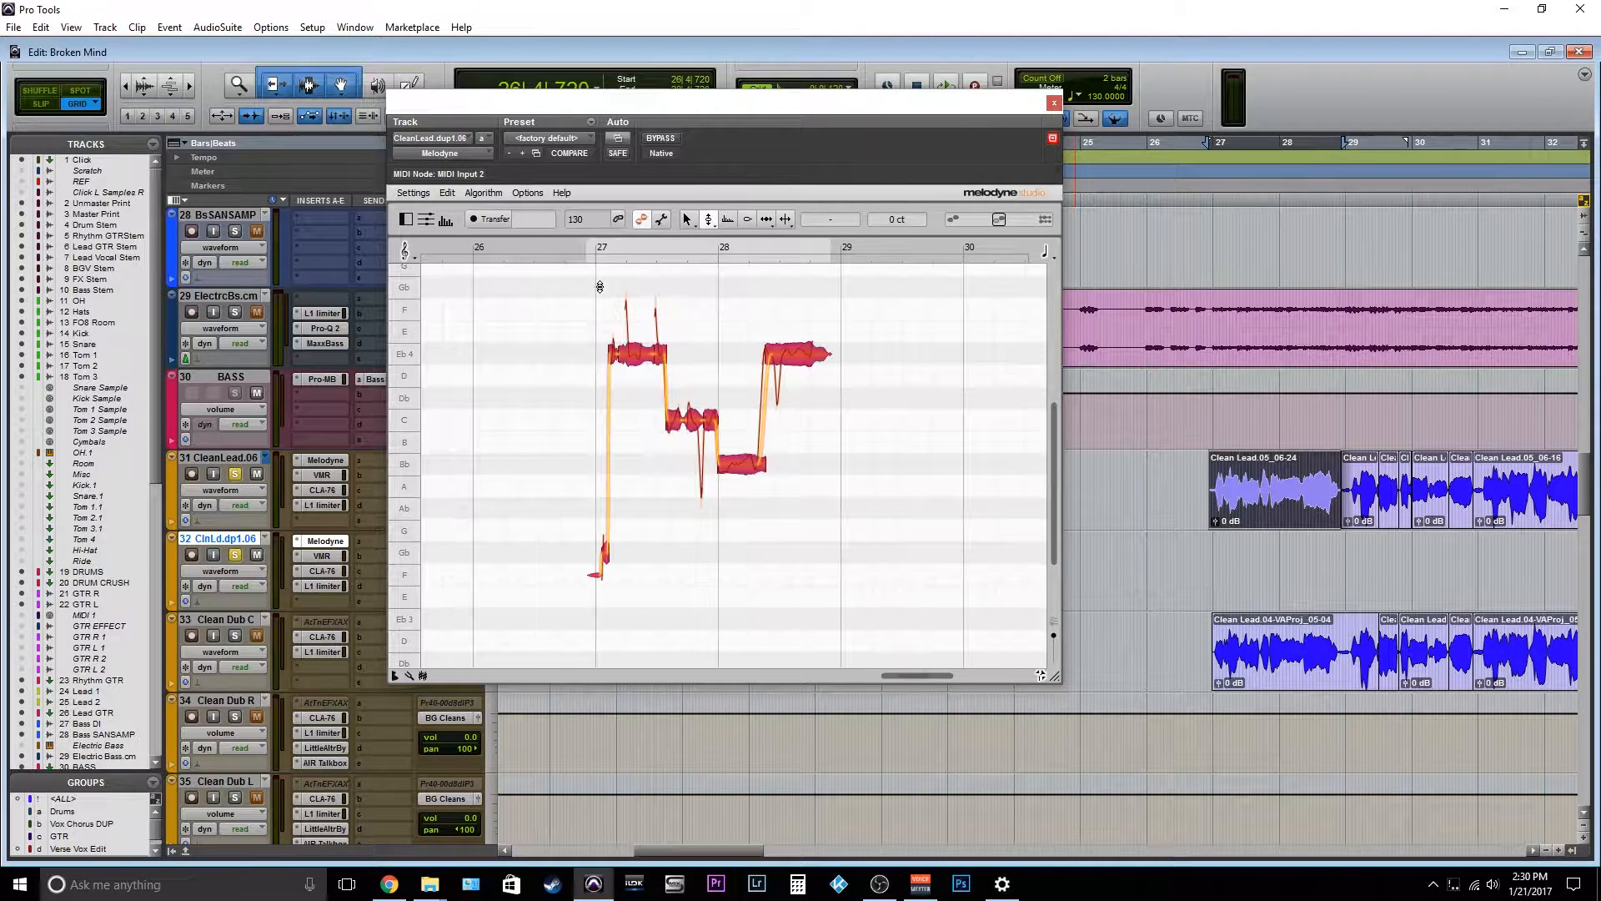
{"action": "left_click_drag", "start_coordinate": [637, 353], "coordinate": [638, 289]}
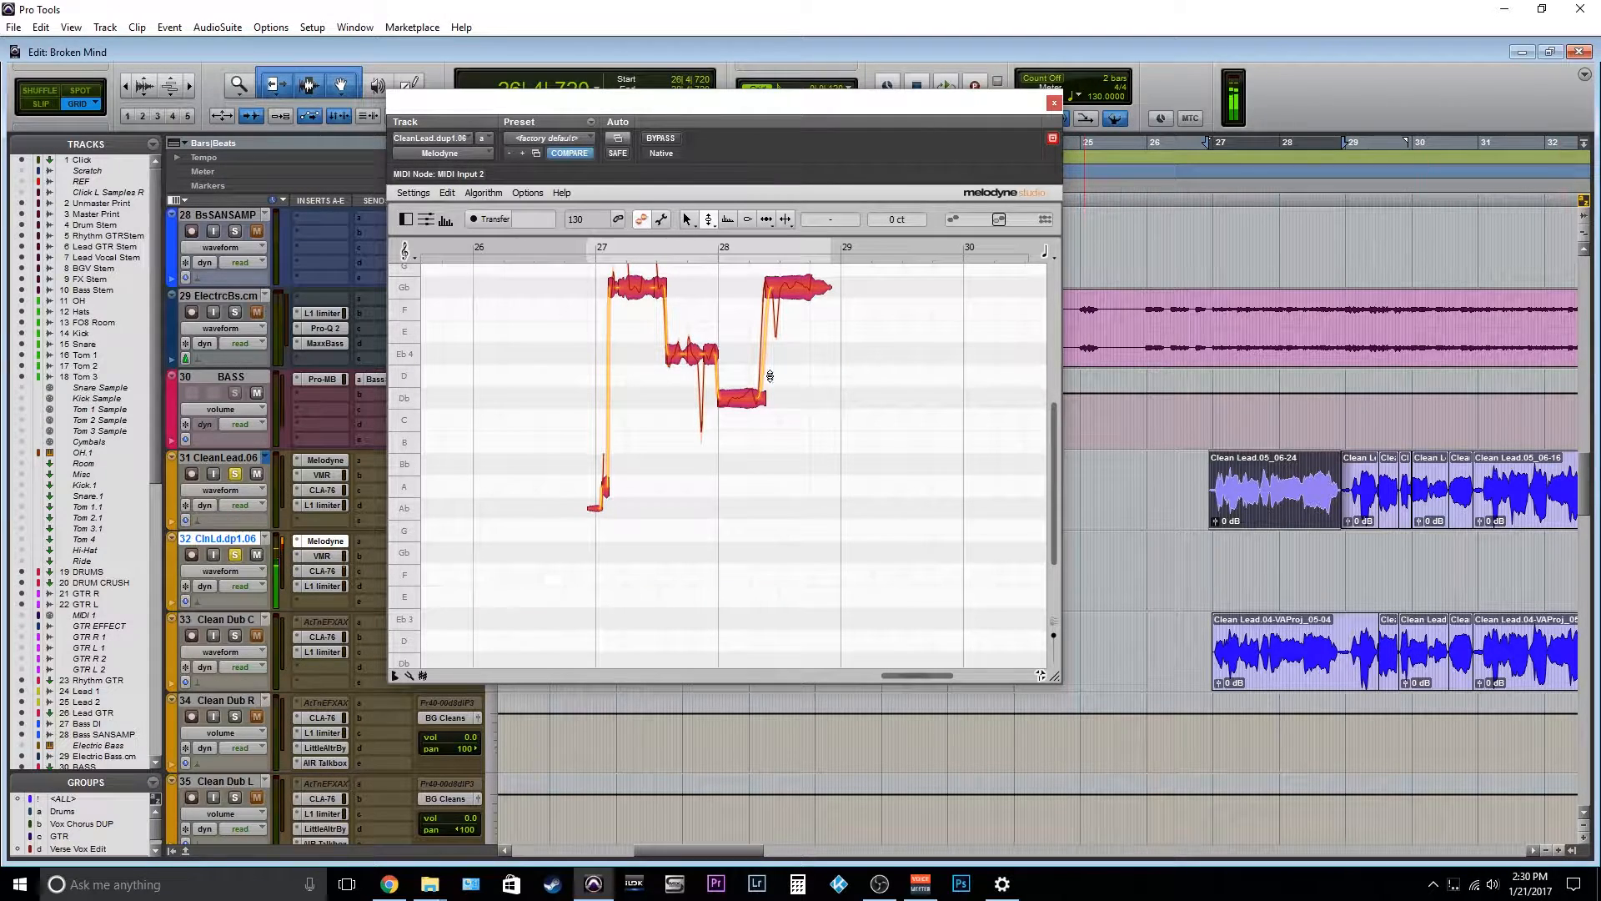
{"action": "key", "text": "space"}
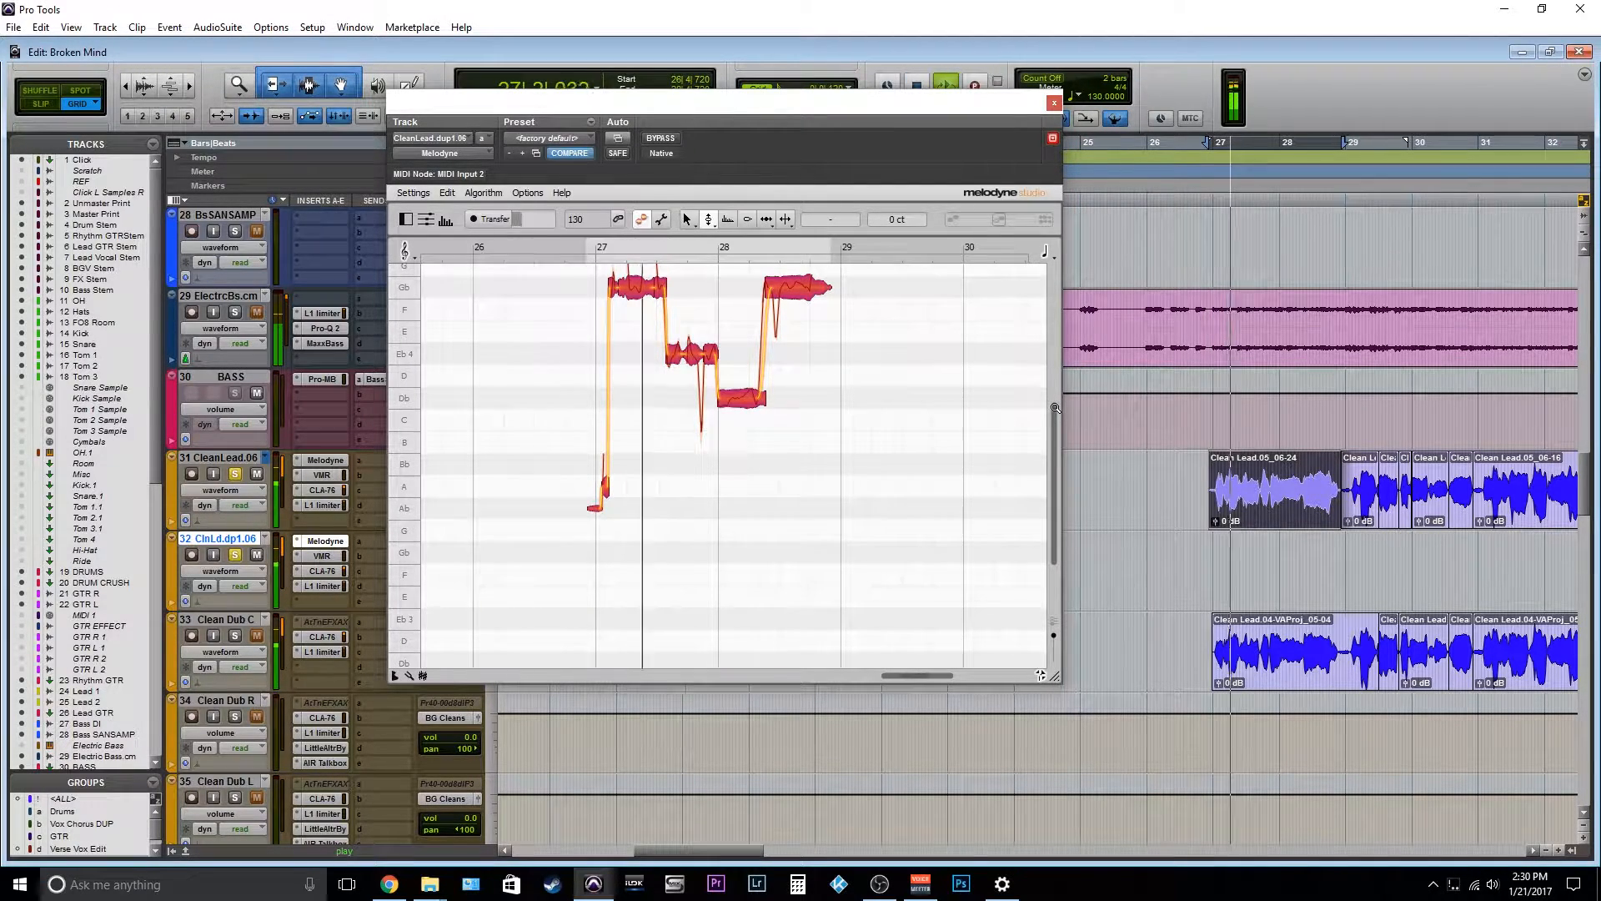
{"action": "scroll", "coordinate": [696, 462], "scroll_direction": "up", "scroll_amount": 1}
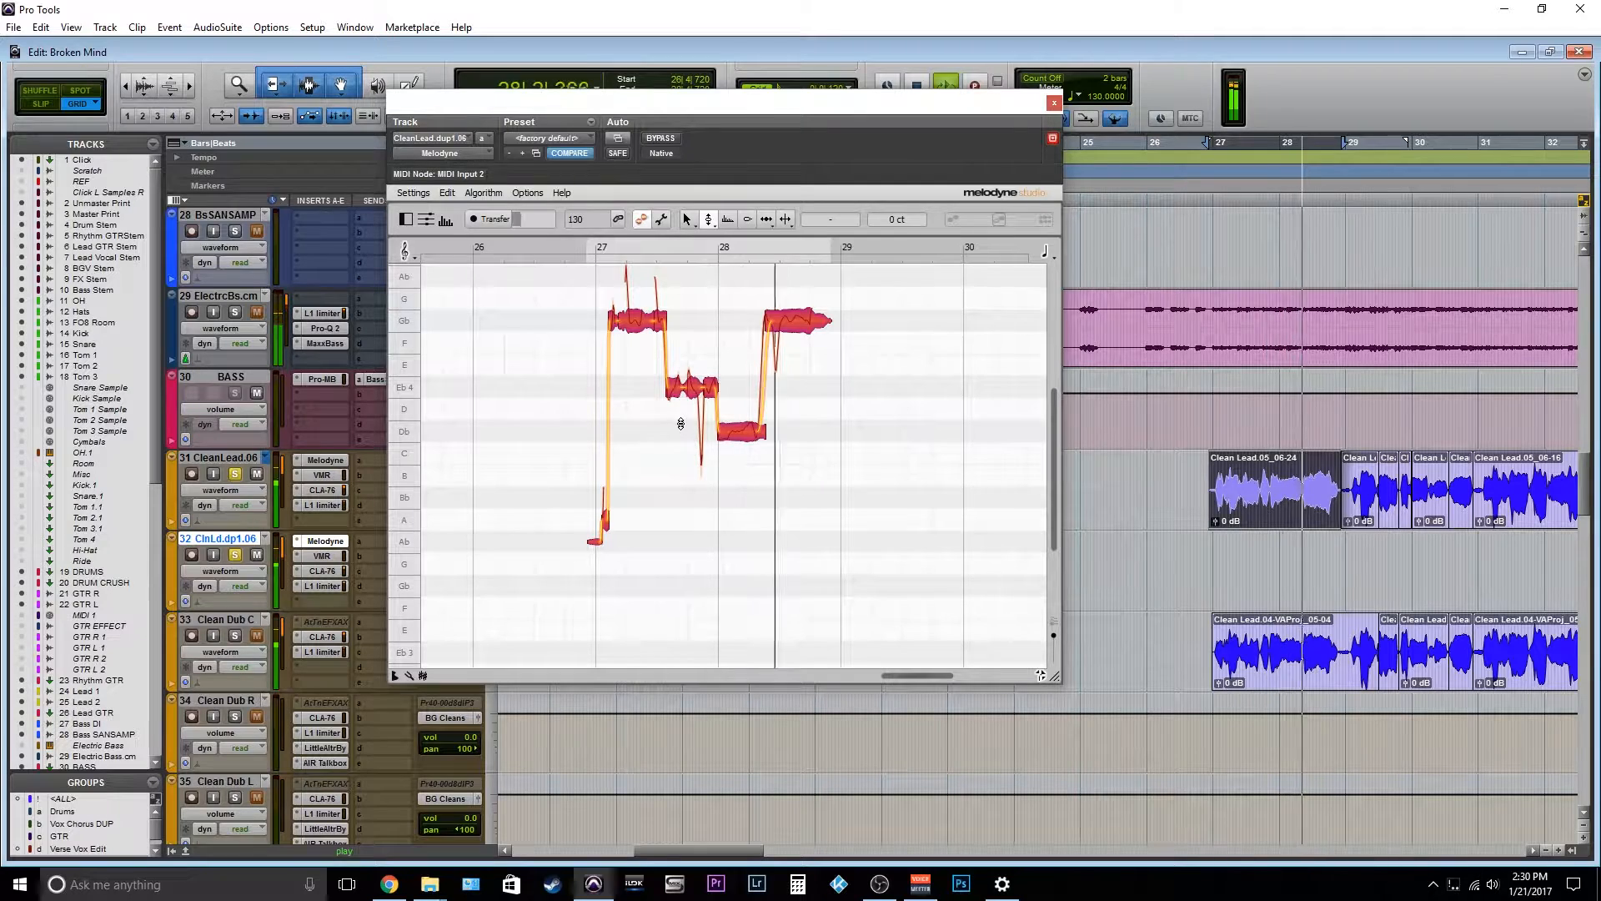
{"action": "key", "text": "space"}
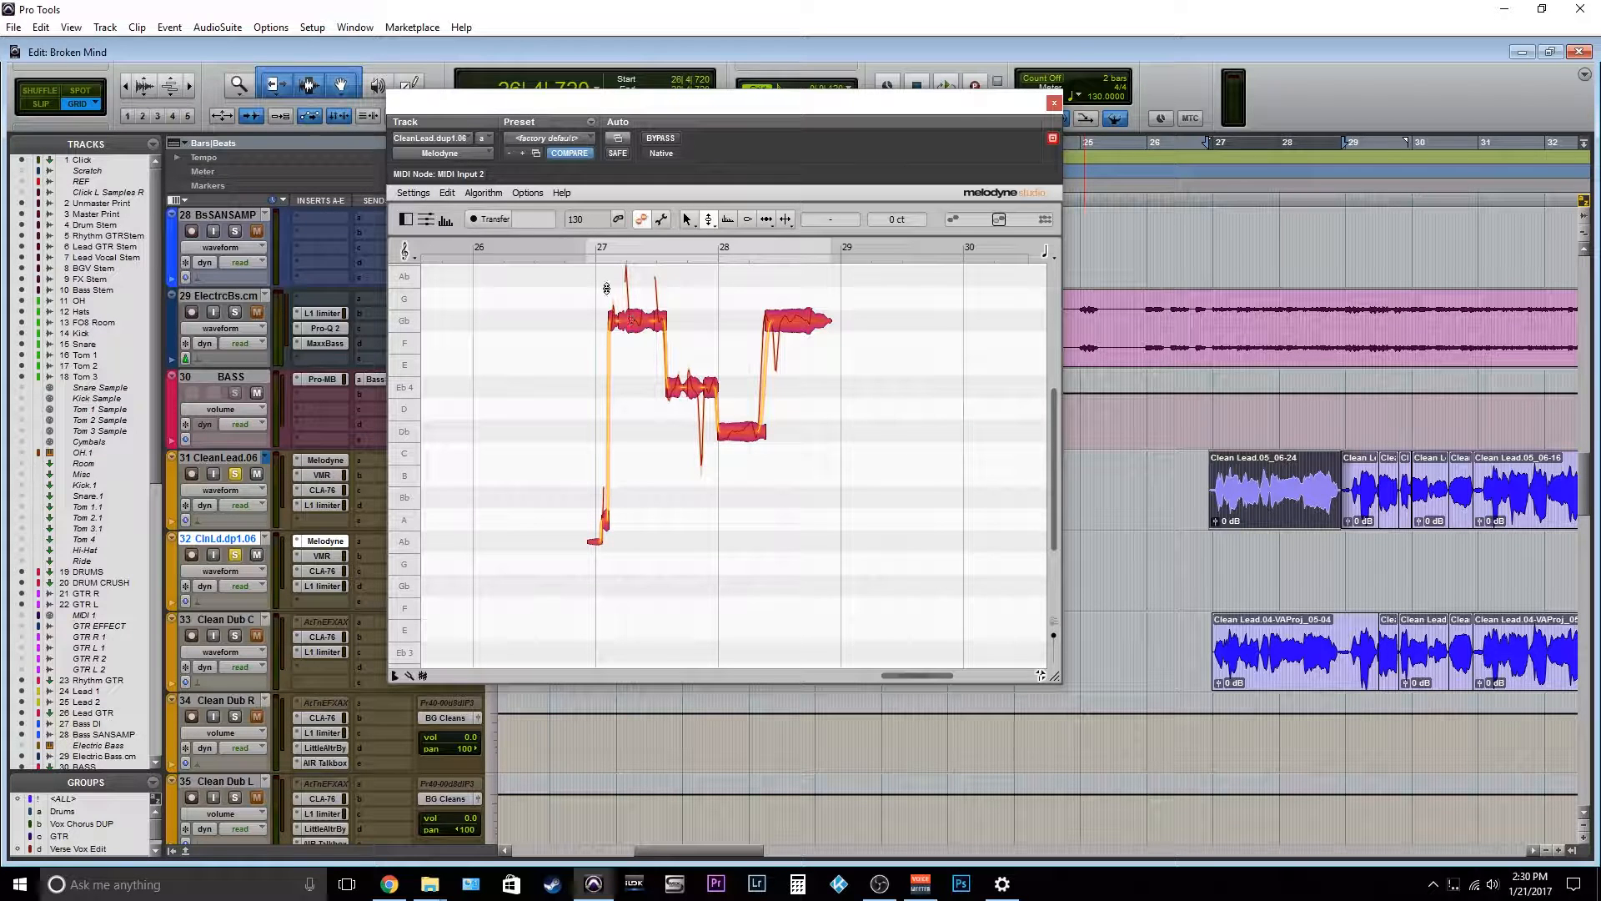
{"action": "left_click", "coordinate": [450, 192]}
{"action": "left_click", "coordinate": [463, 219]}
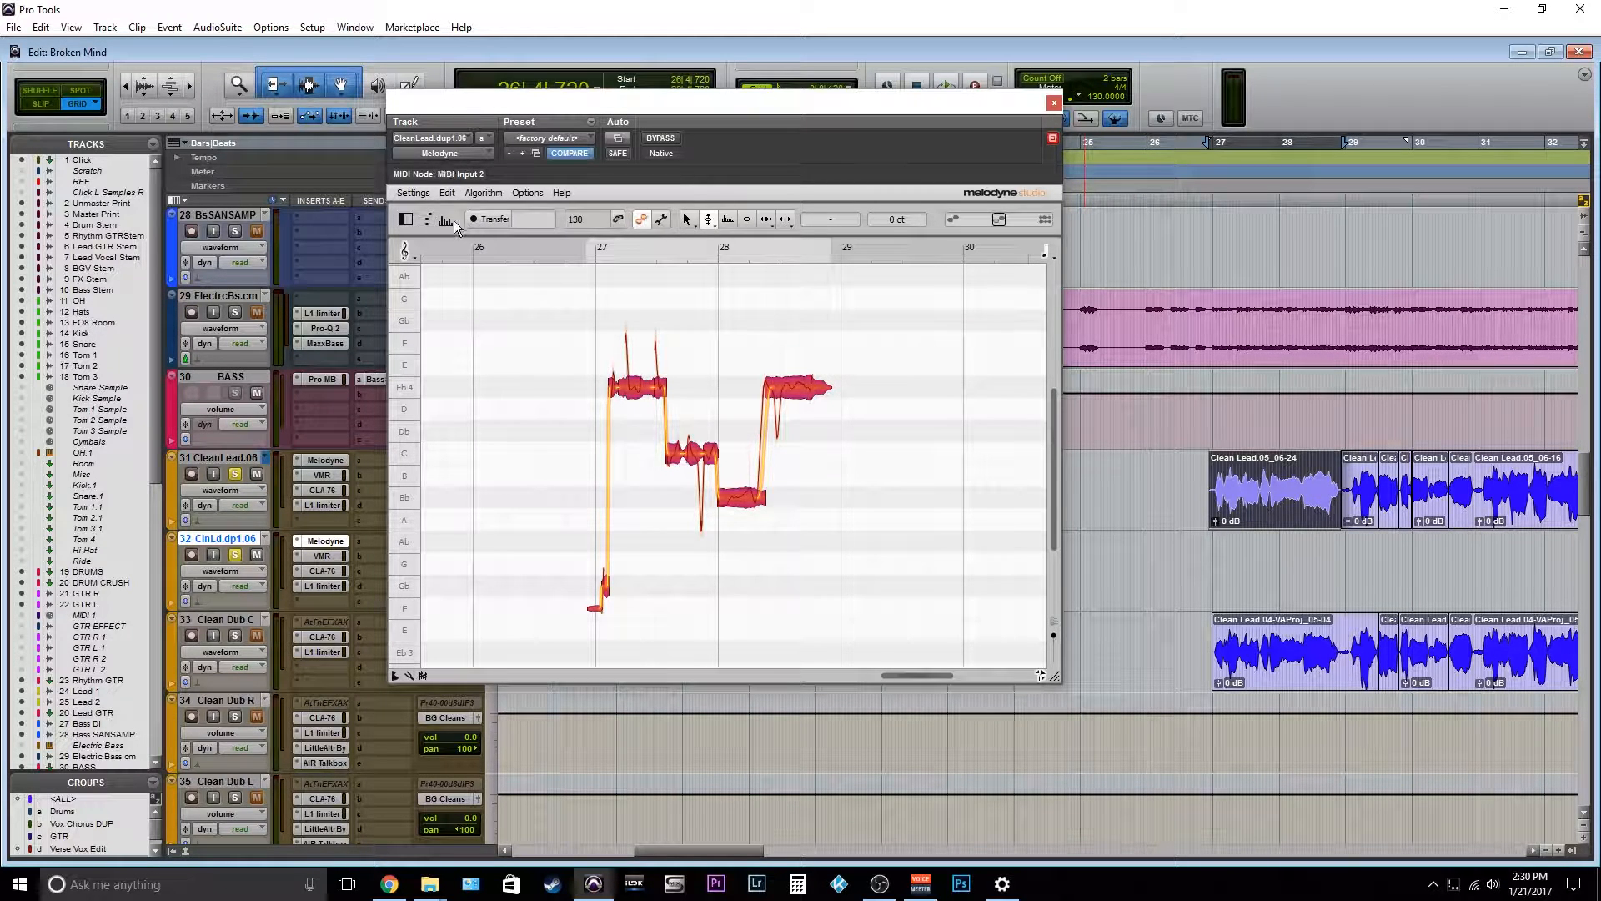
Show the scale ruler in Melodyne and set the scale to Eb Minor.
{"action": "left_click", "coordinate": [423, 675]}
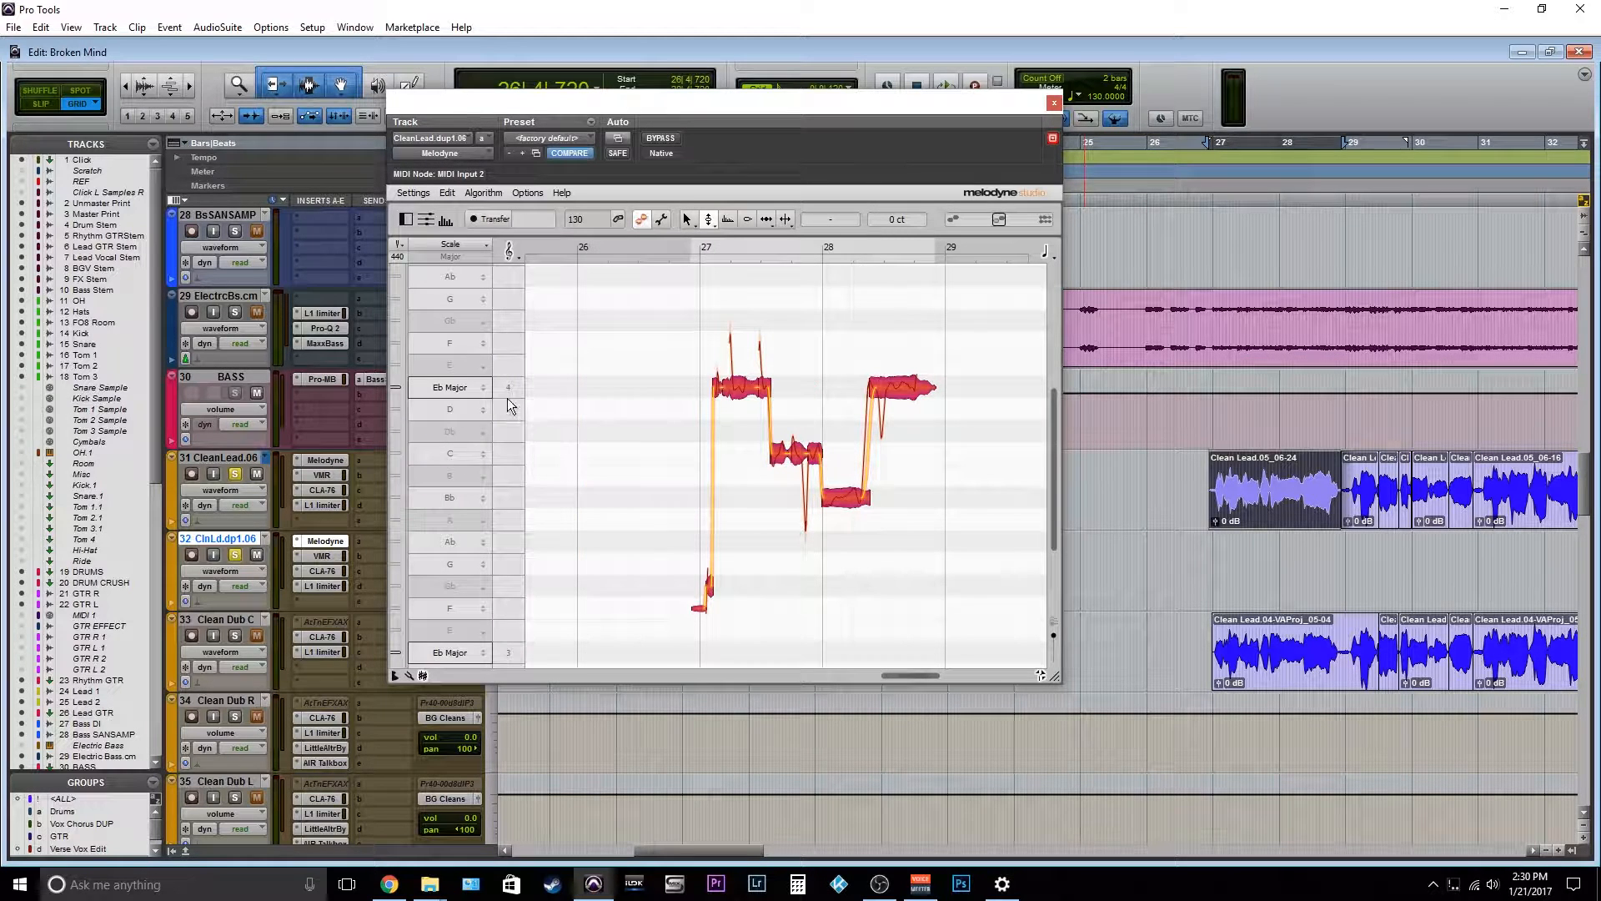
{"action": "left_click", "coordinate": [486, 392]}
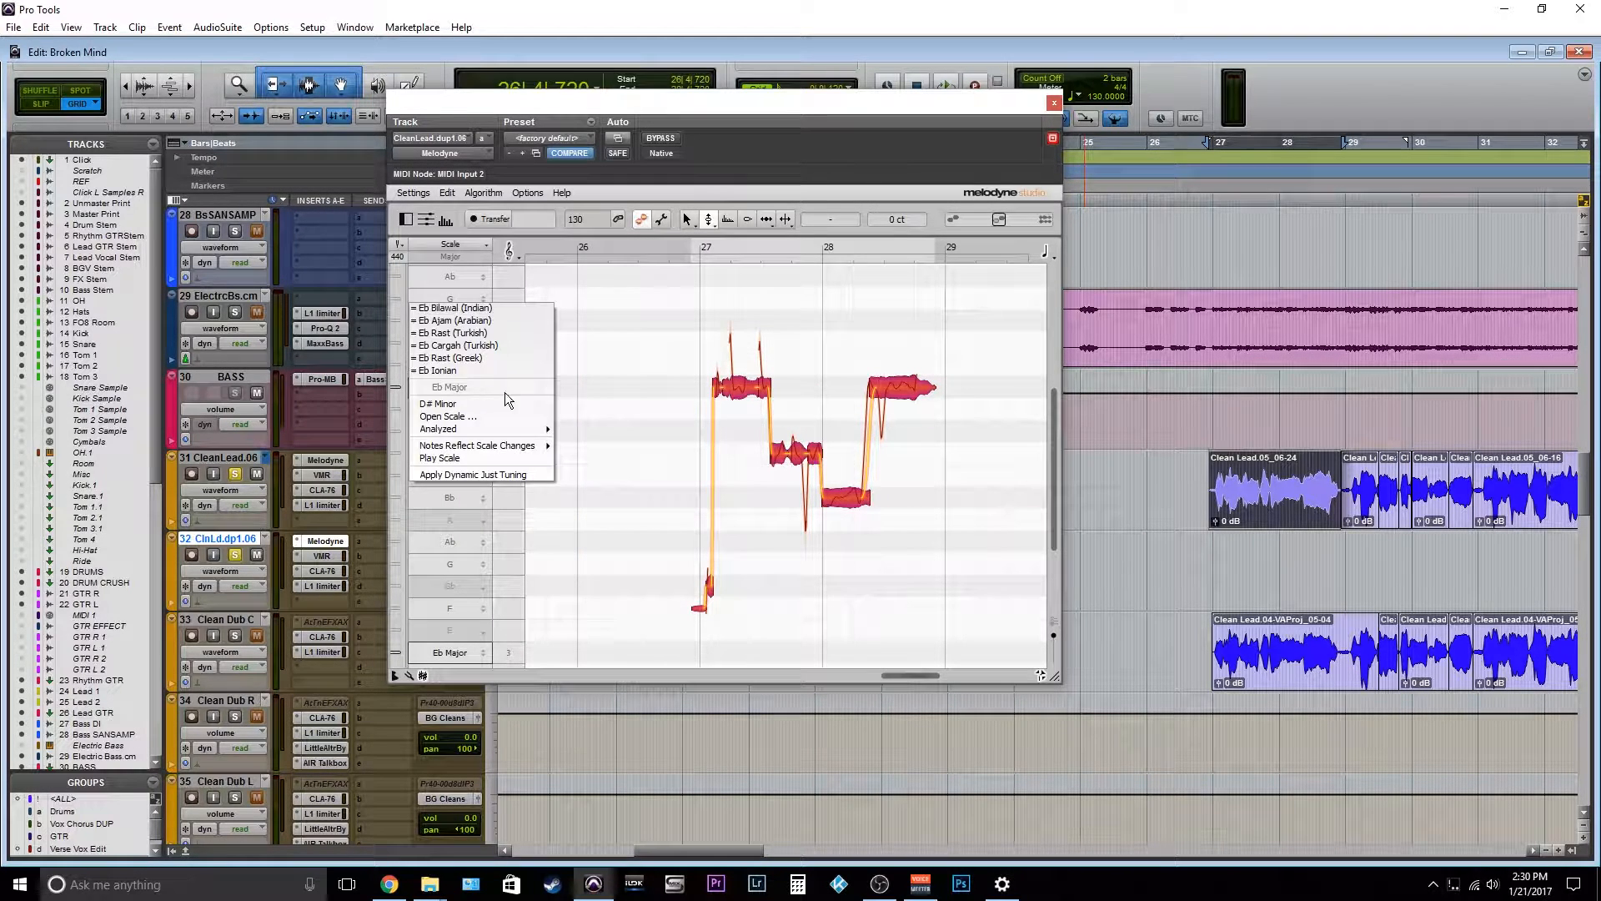
{"action": "left_click", "coordinate": [497, 380]}
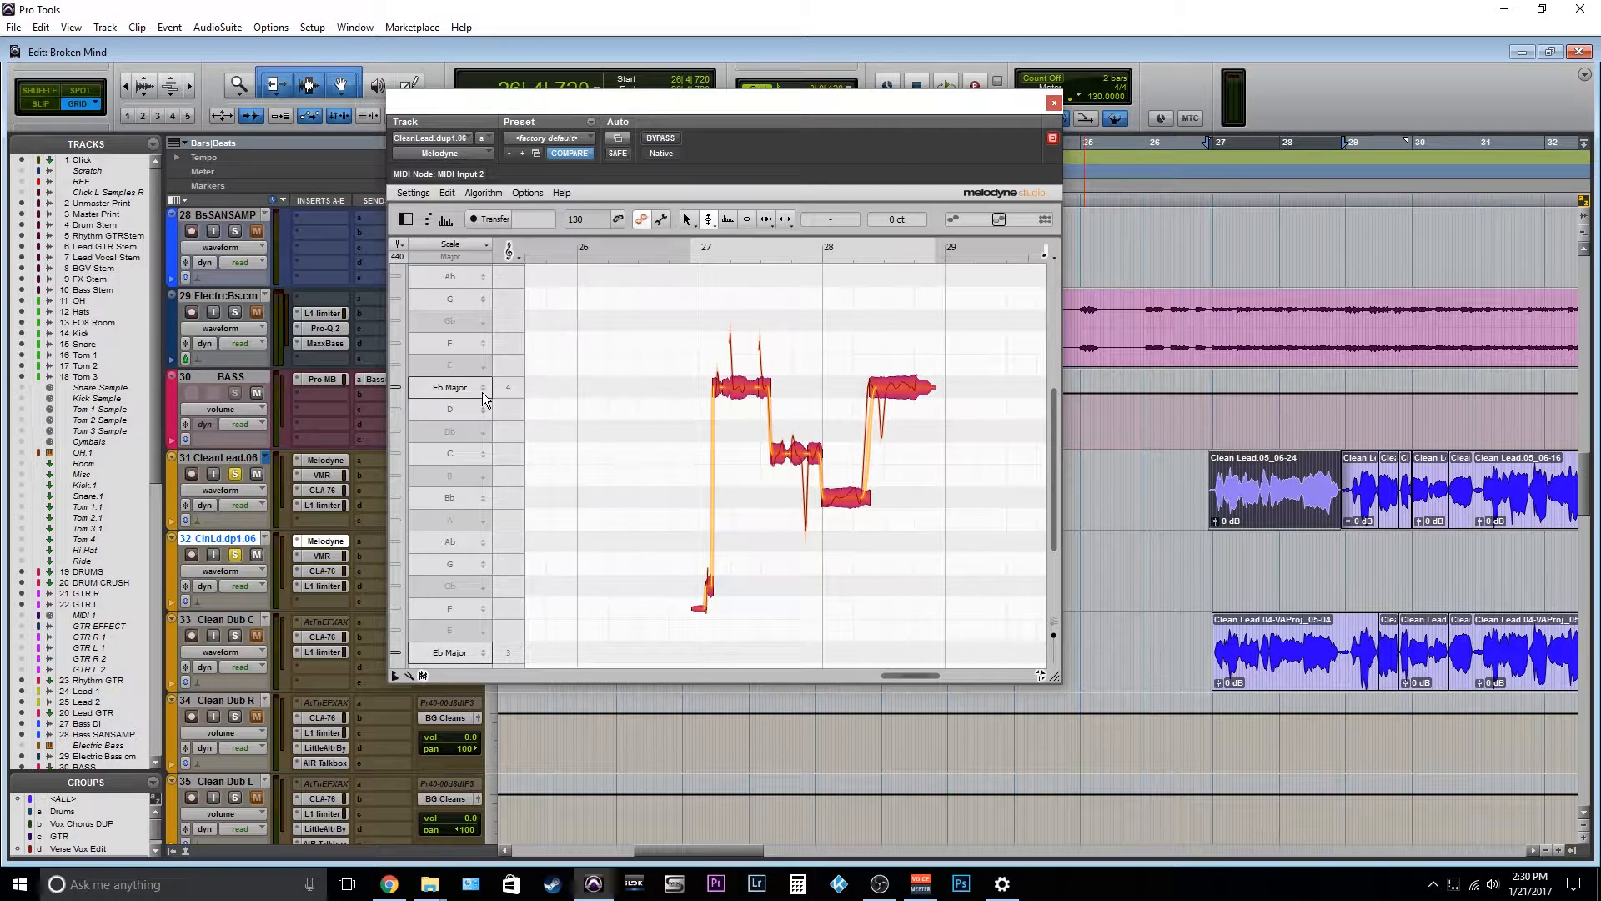
{"action": "left_click", "coordinate": [486, 396]}
{"action": "left_click", "coordinate": [512, 407]}
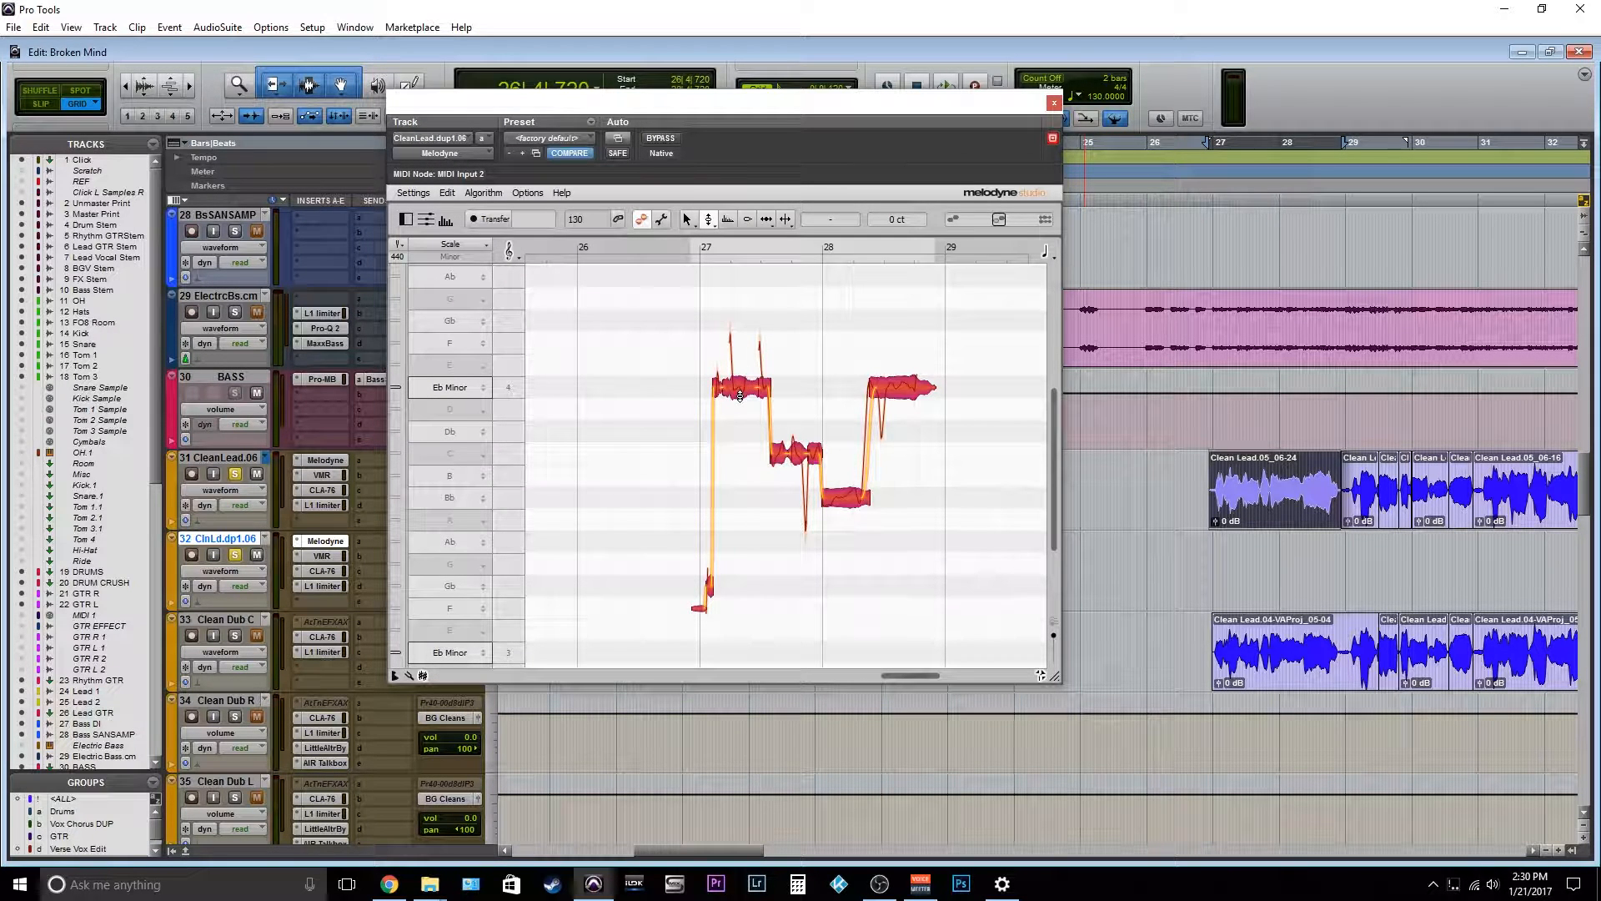
Raise all the selected notes two semitones so the first long note sits on F, and clear the selection.
{"action": "left_click_drag", "start_coordinate": [739, 396], "coordinate": [744, 357]}
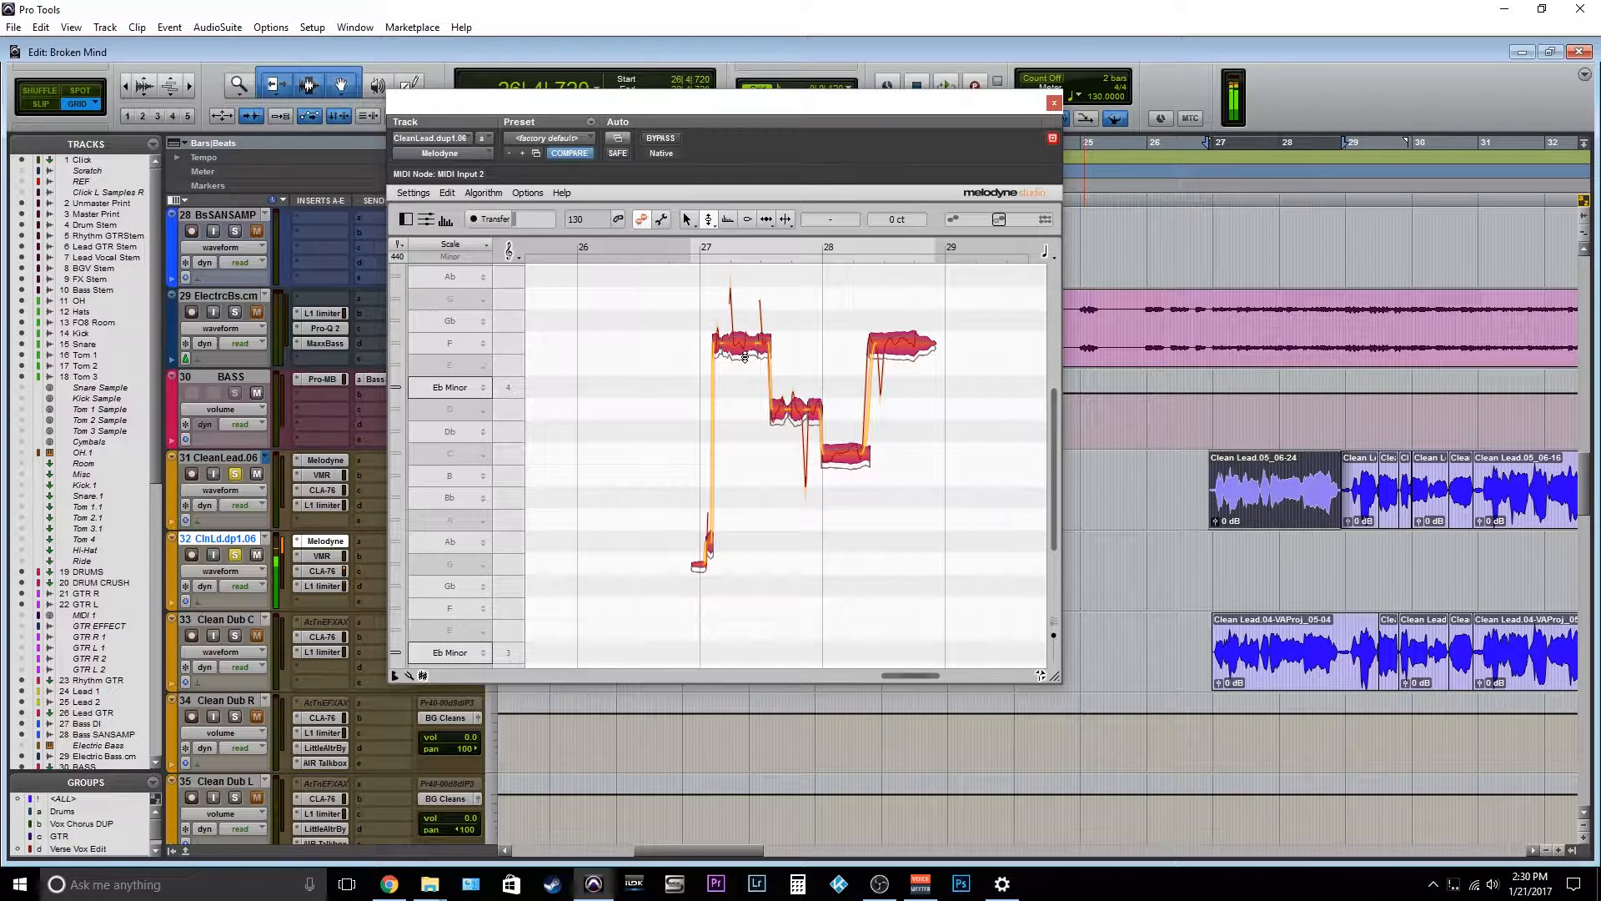
{"action": "scroll", "coordinate": [618, 464], "scroll_direction": "up", "scroll_amount": 1}
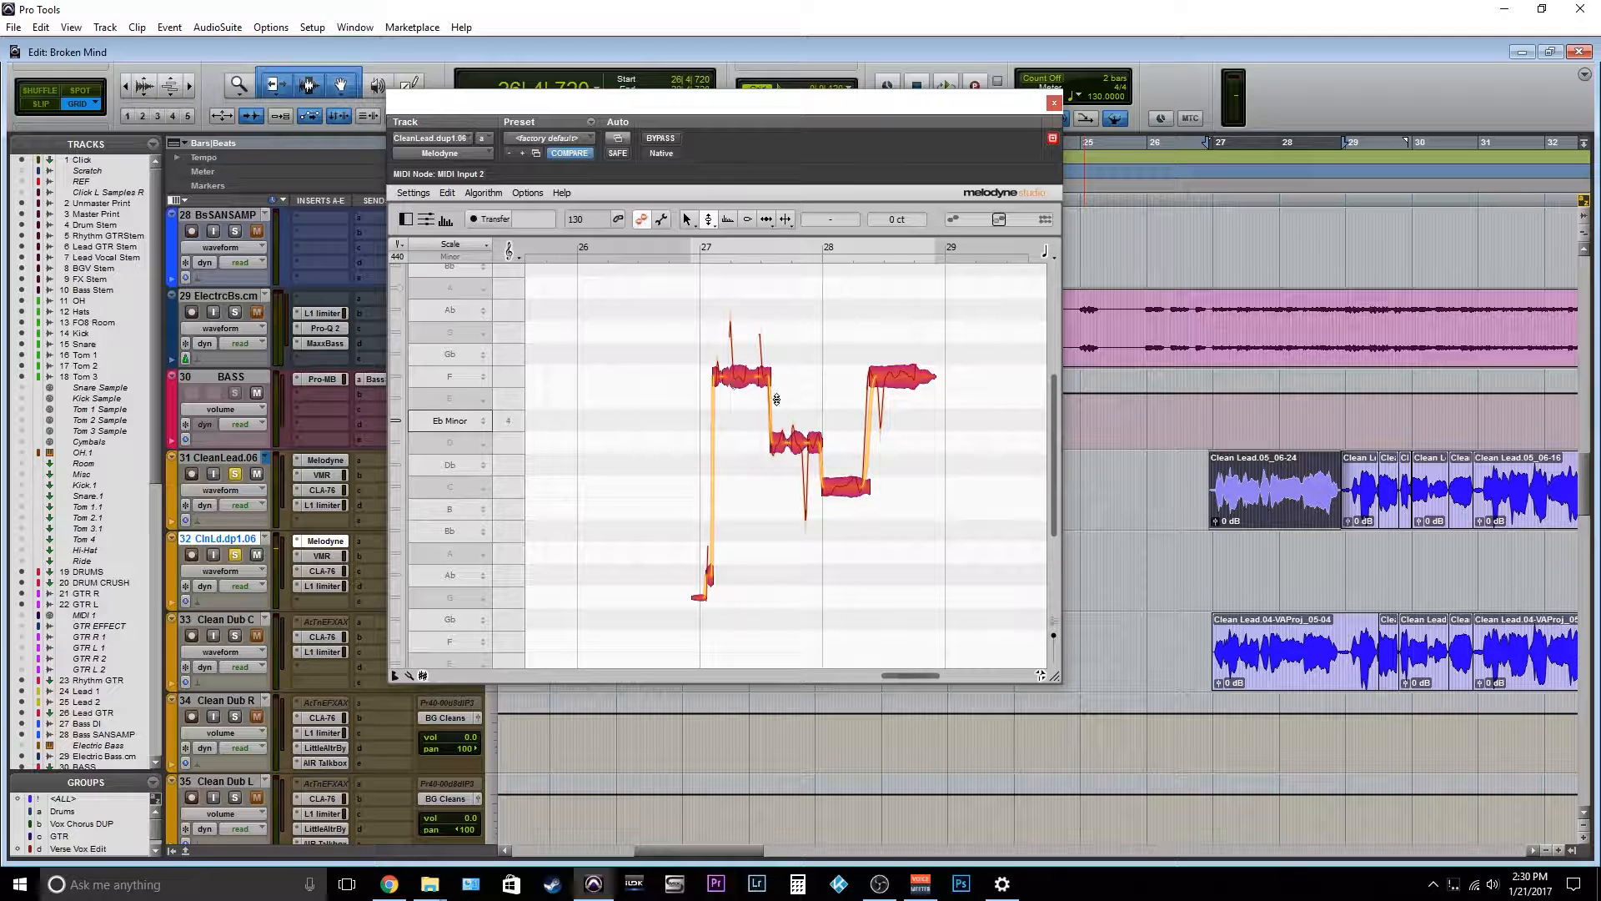
{"action": "left_click", "coordinate": [807, 491]}
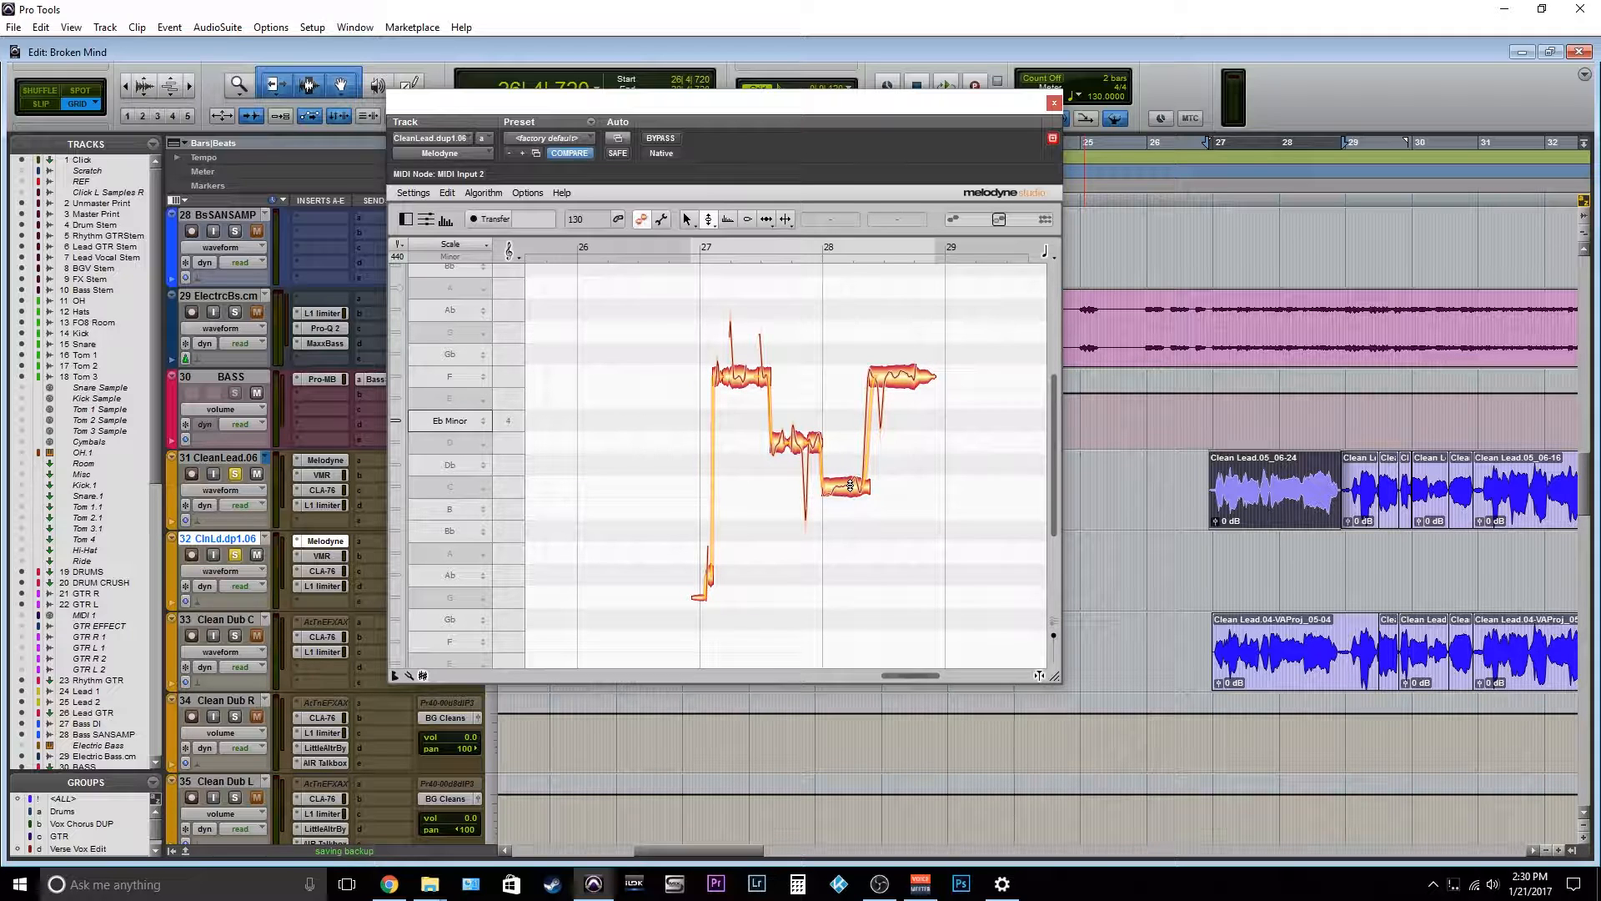
Lower the note at bar 28 to B 3 and the note before it to Db 4, and play the harmony with the lead.
{"action": "left_click_drag", "start_coordinate": [850, 485], "coordinate": [850, 507]}
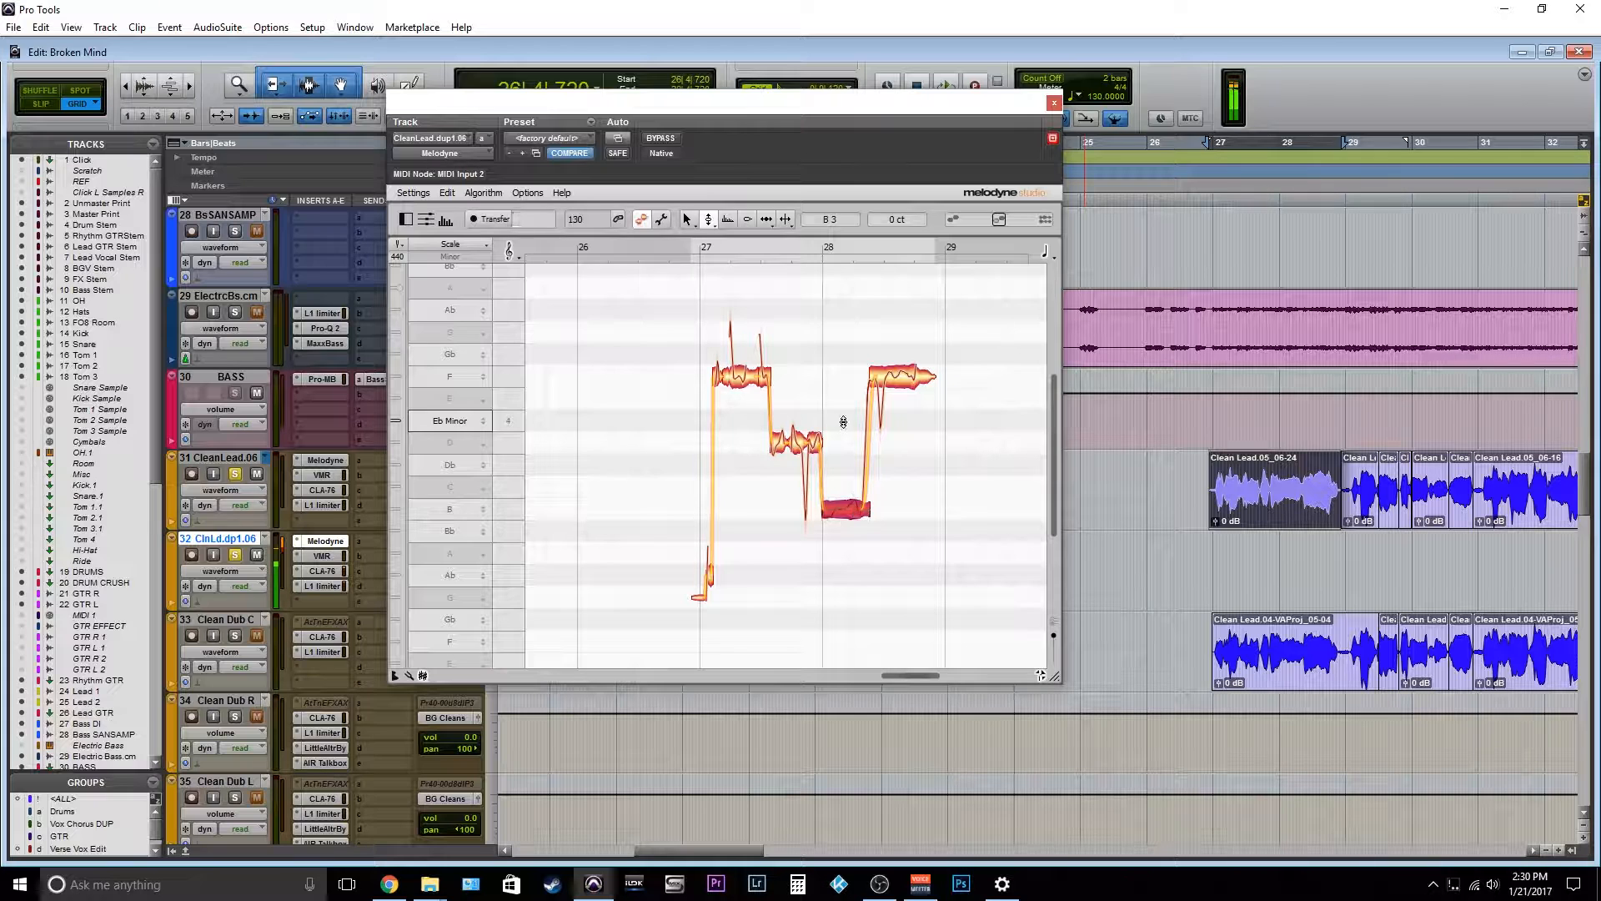
{"action": "left_click_drag", "start_coordinate": [843, 422], "coordinate": [786, 475]}
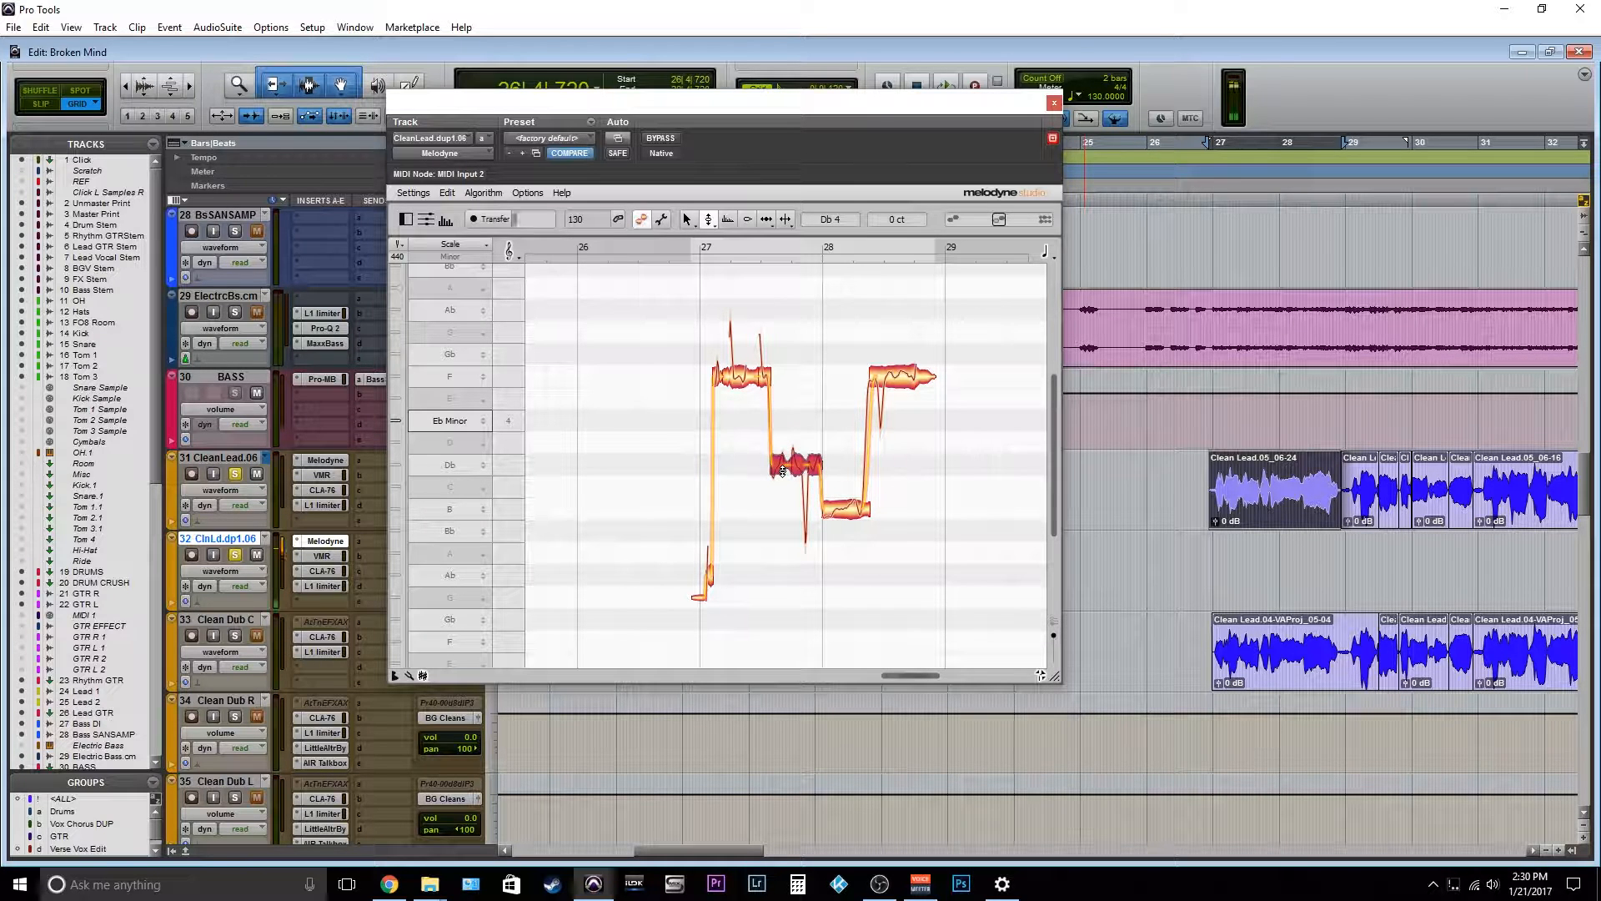
{"action": "key", "text": "space"}
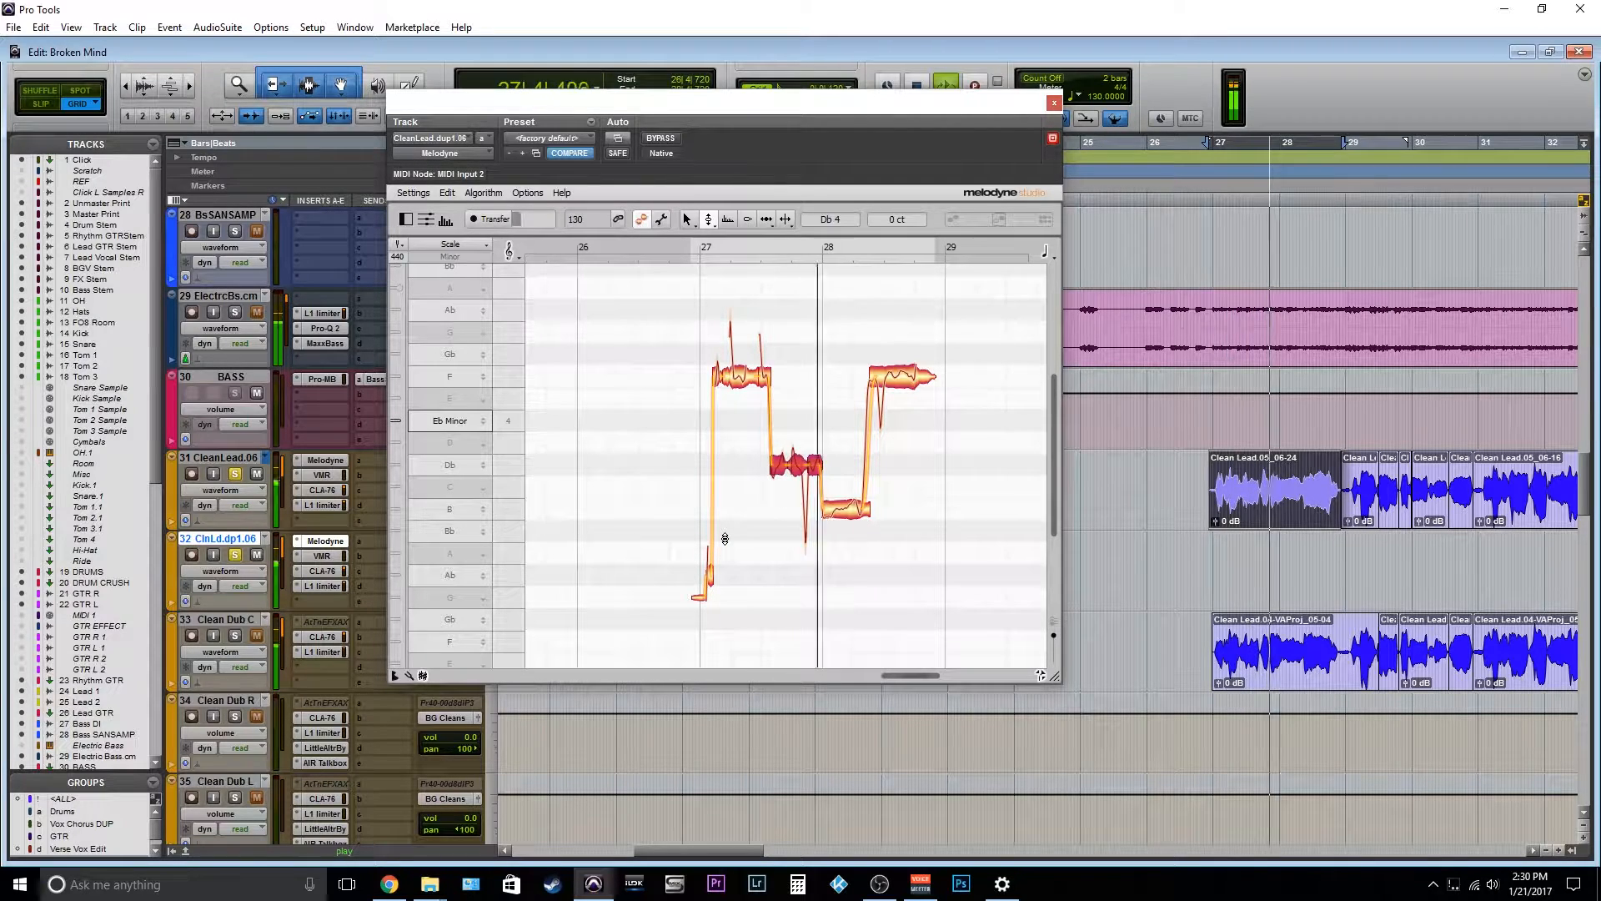
{"action": "key", "text": "space"}
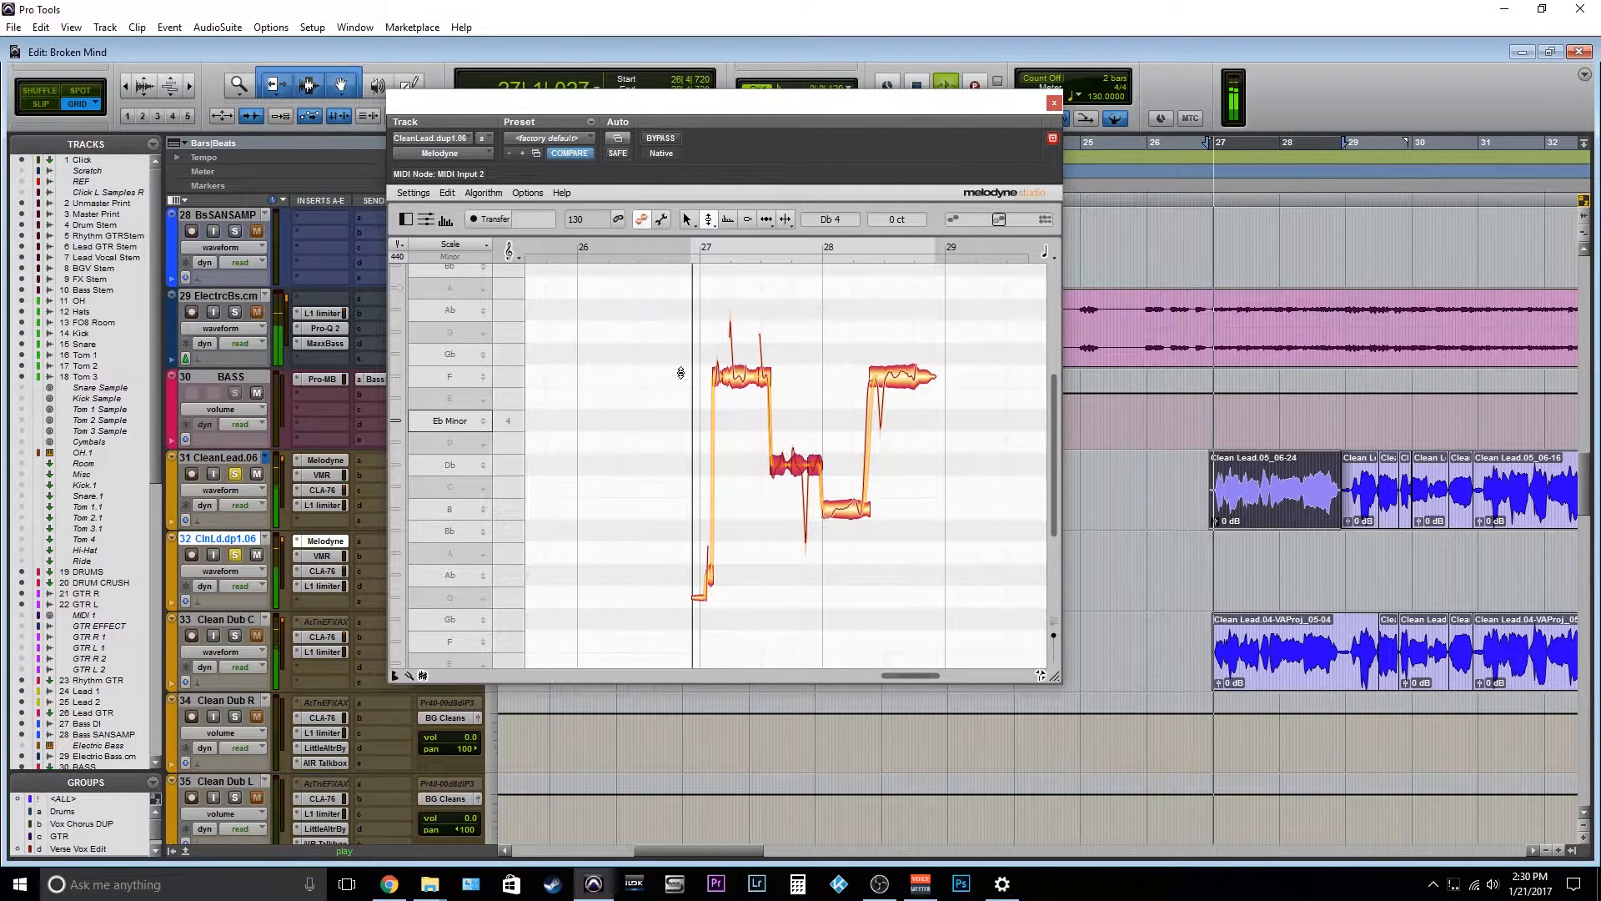
Raise all the harmony notes three semitones so the first long note sits on Ab, and clear the selection.
{"action": "left_click_drag", "start_coordinate": [654, 311], "coordinate": [948, 635]}
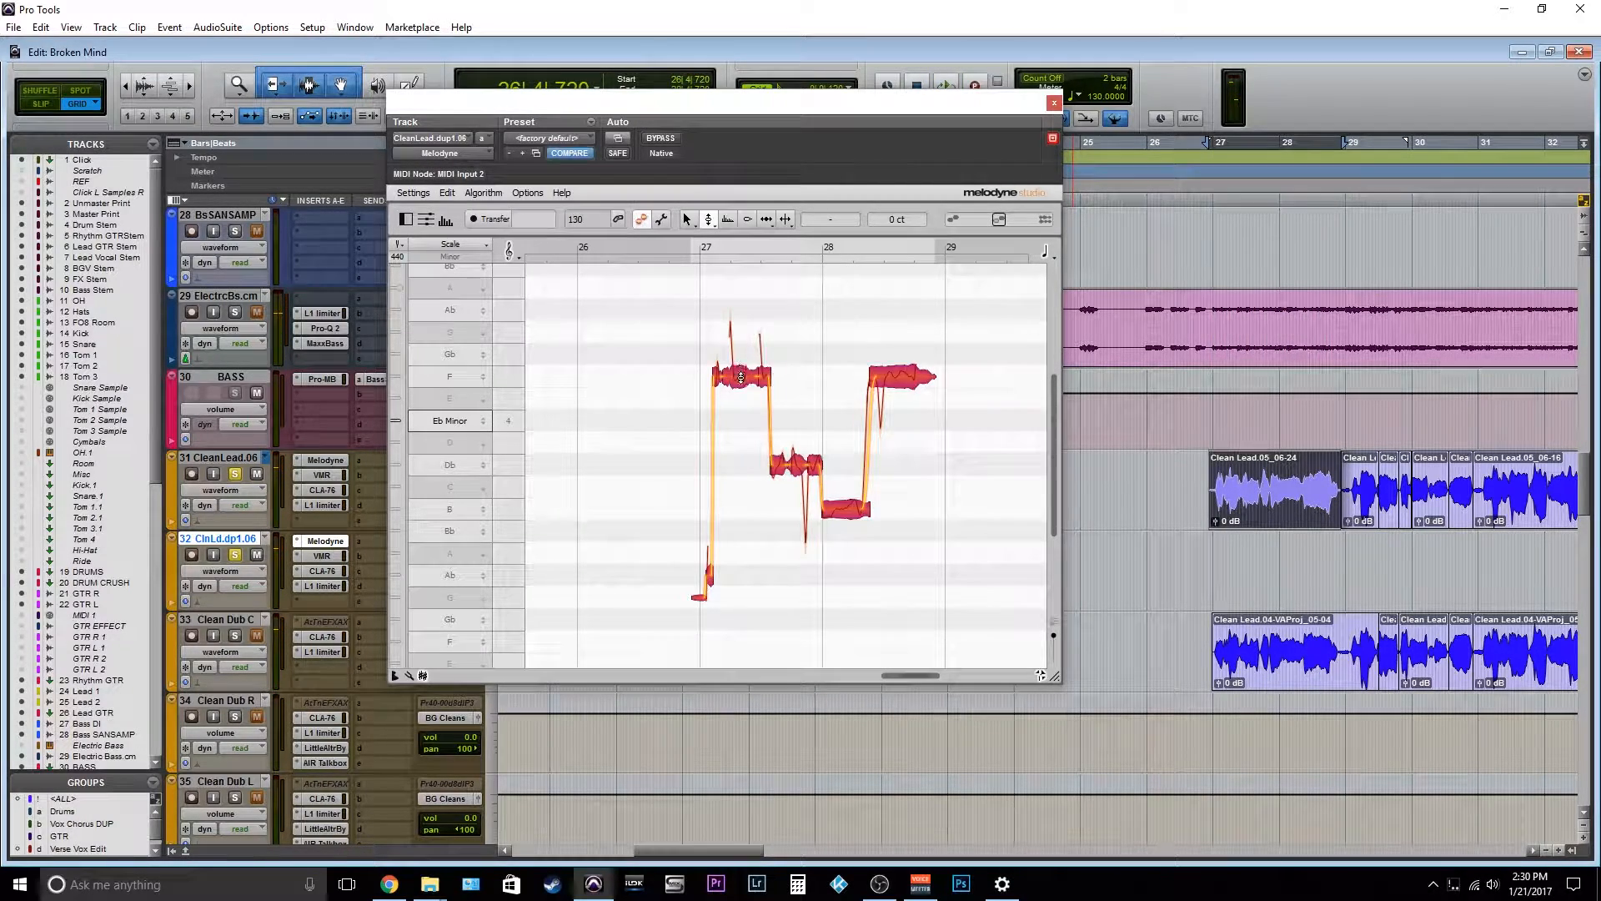
{"action": "left_click_drag", "start_coordinate": [740, 378], "coordinate": [733, 307]}
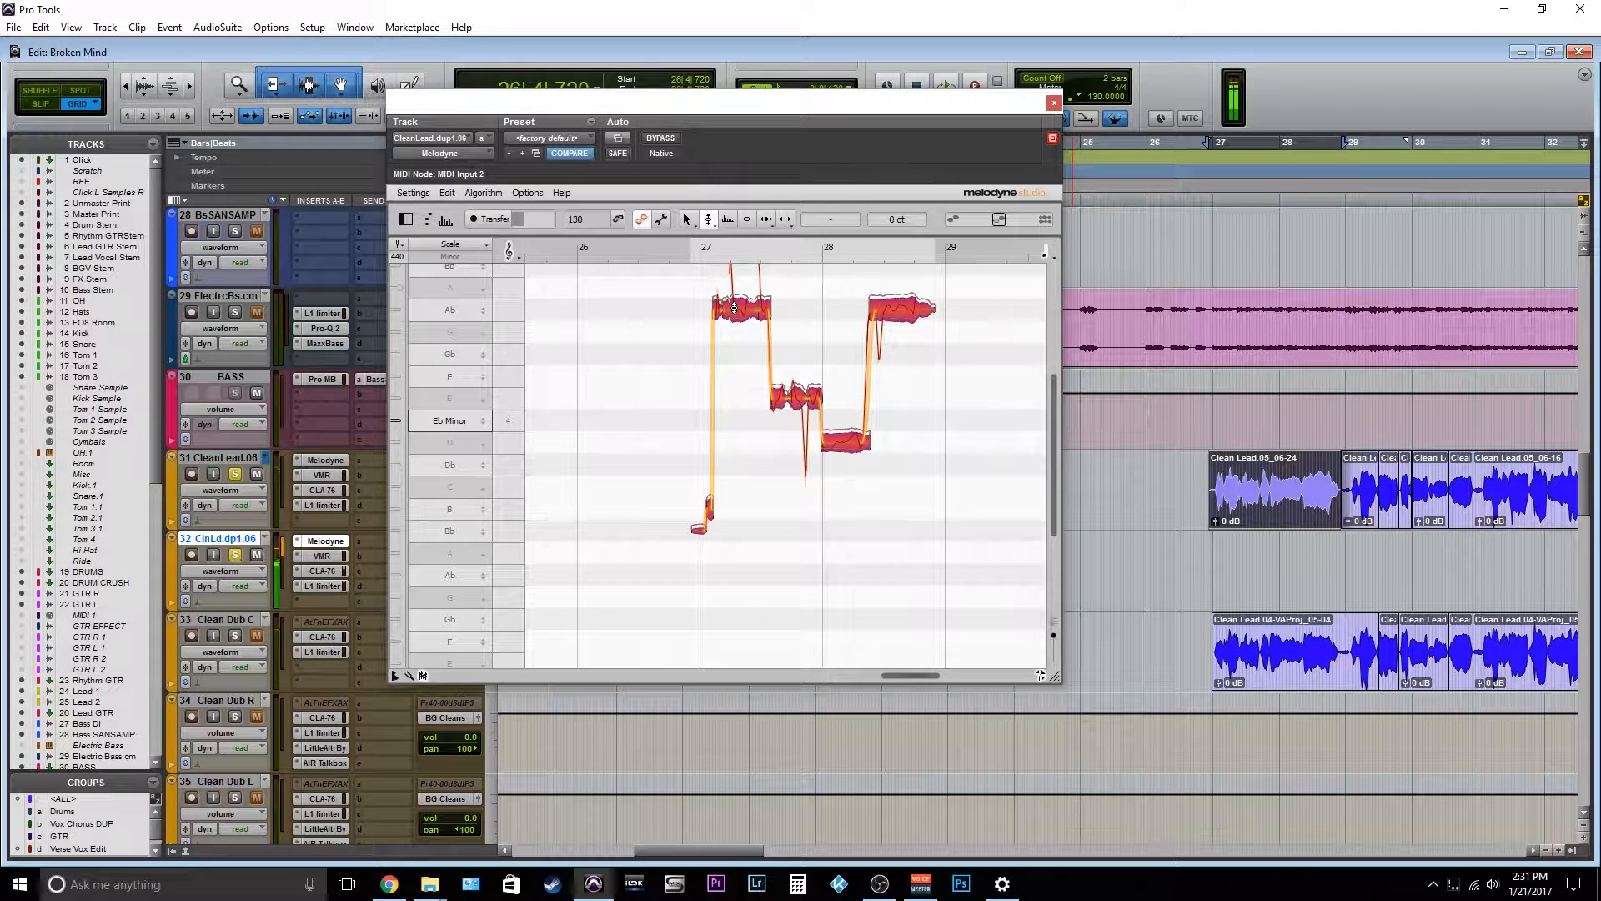
{"action": "left_click", "coordinate": [950, 372]}
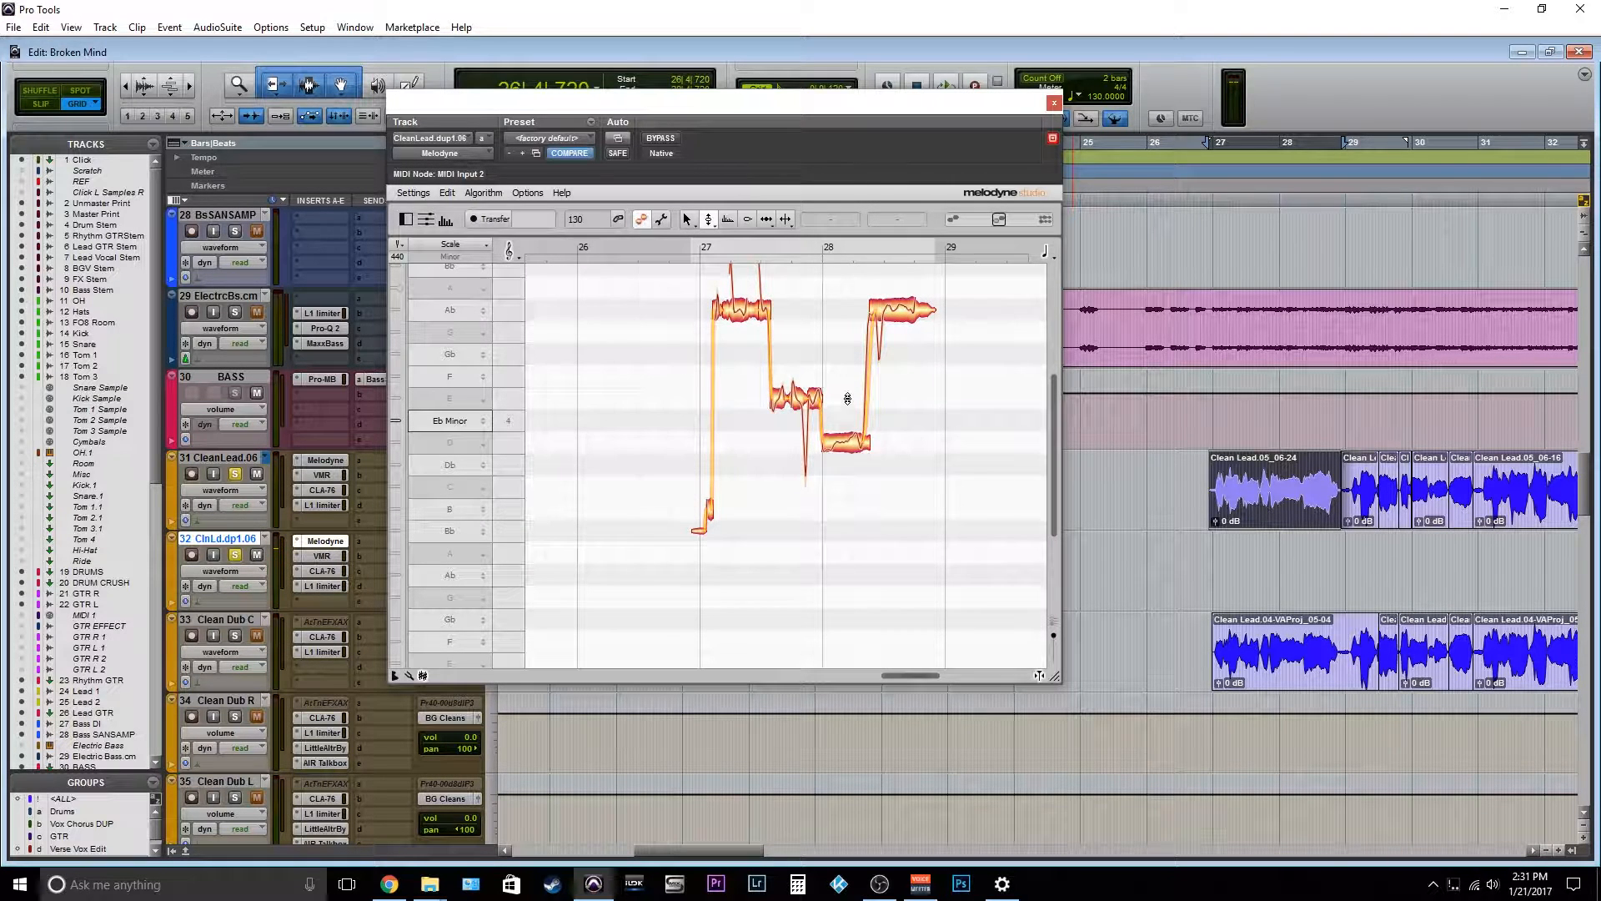
Raise the note before bar 28 to F and the note at bar 28 to Eb 4, and play the harmony with the lead.
{"action": "left_click", "coordinate": [766, 398]}
{"action": "mouse_move", "coordinate": [779, 402]}
{"action": "left_mouse_down"}
{"action": "mouse_move", "coordinate": [779, 424]}
{"action": "mouse_move", "coordinate": [779, 385]}
{"action": "left_mouse_up"}
{"action": "left_click", "coordinate": [859, 444]}
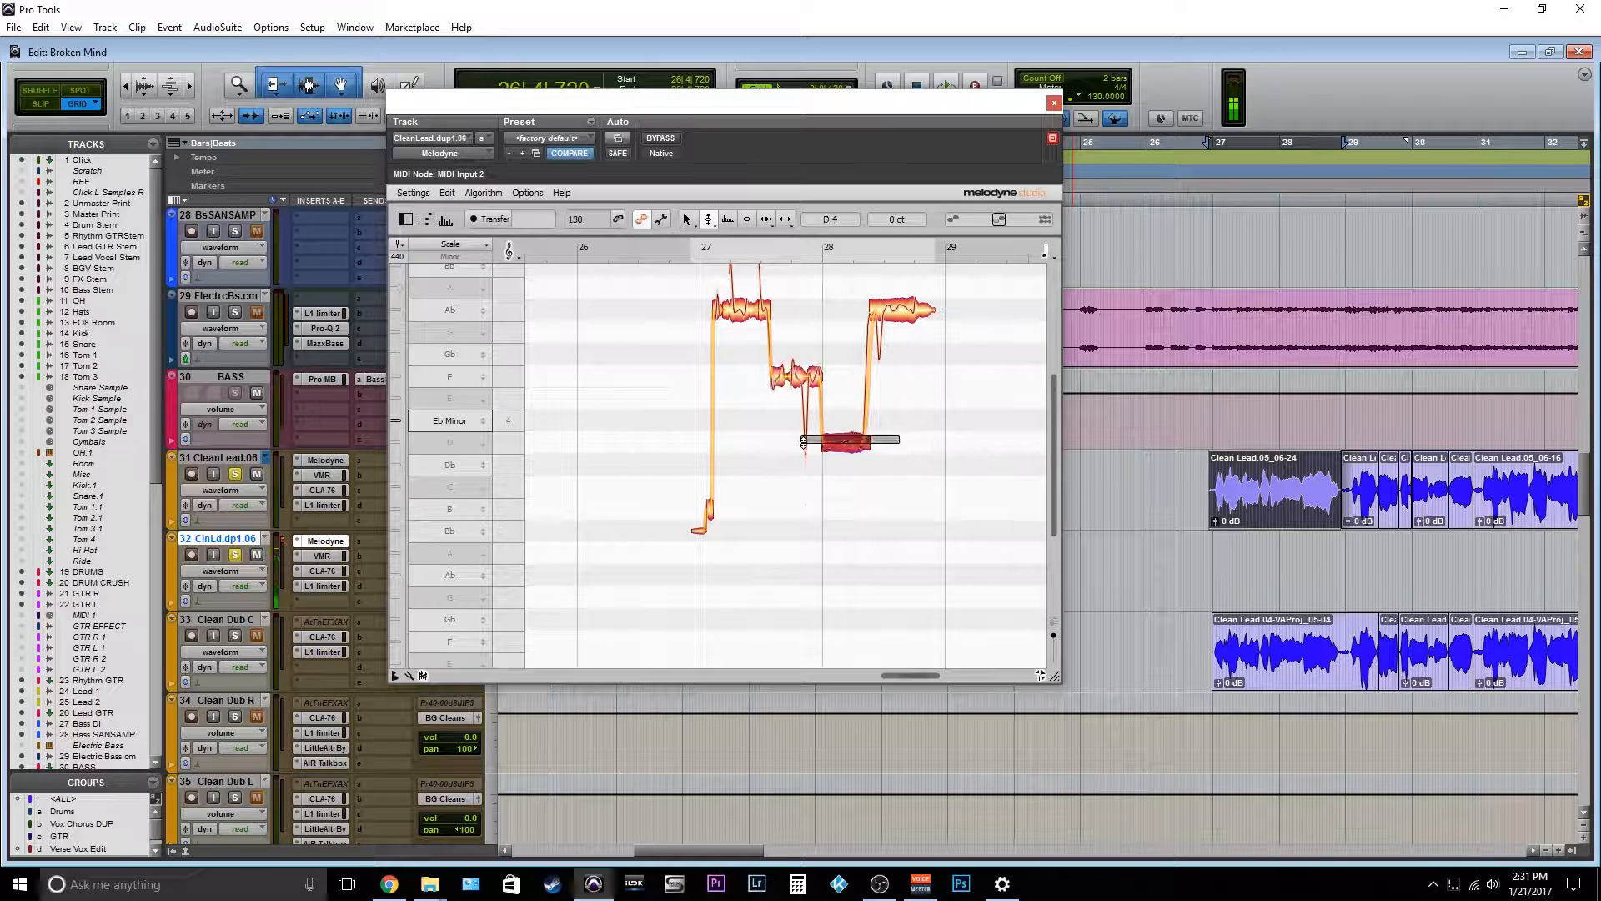
{"action": "left_click_drag", "start_coordinate": [842, 444], "coordinate": [843, 424]}
{"action": "key", "text": "space"}
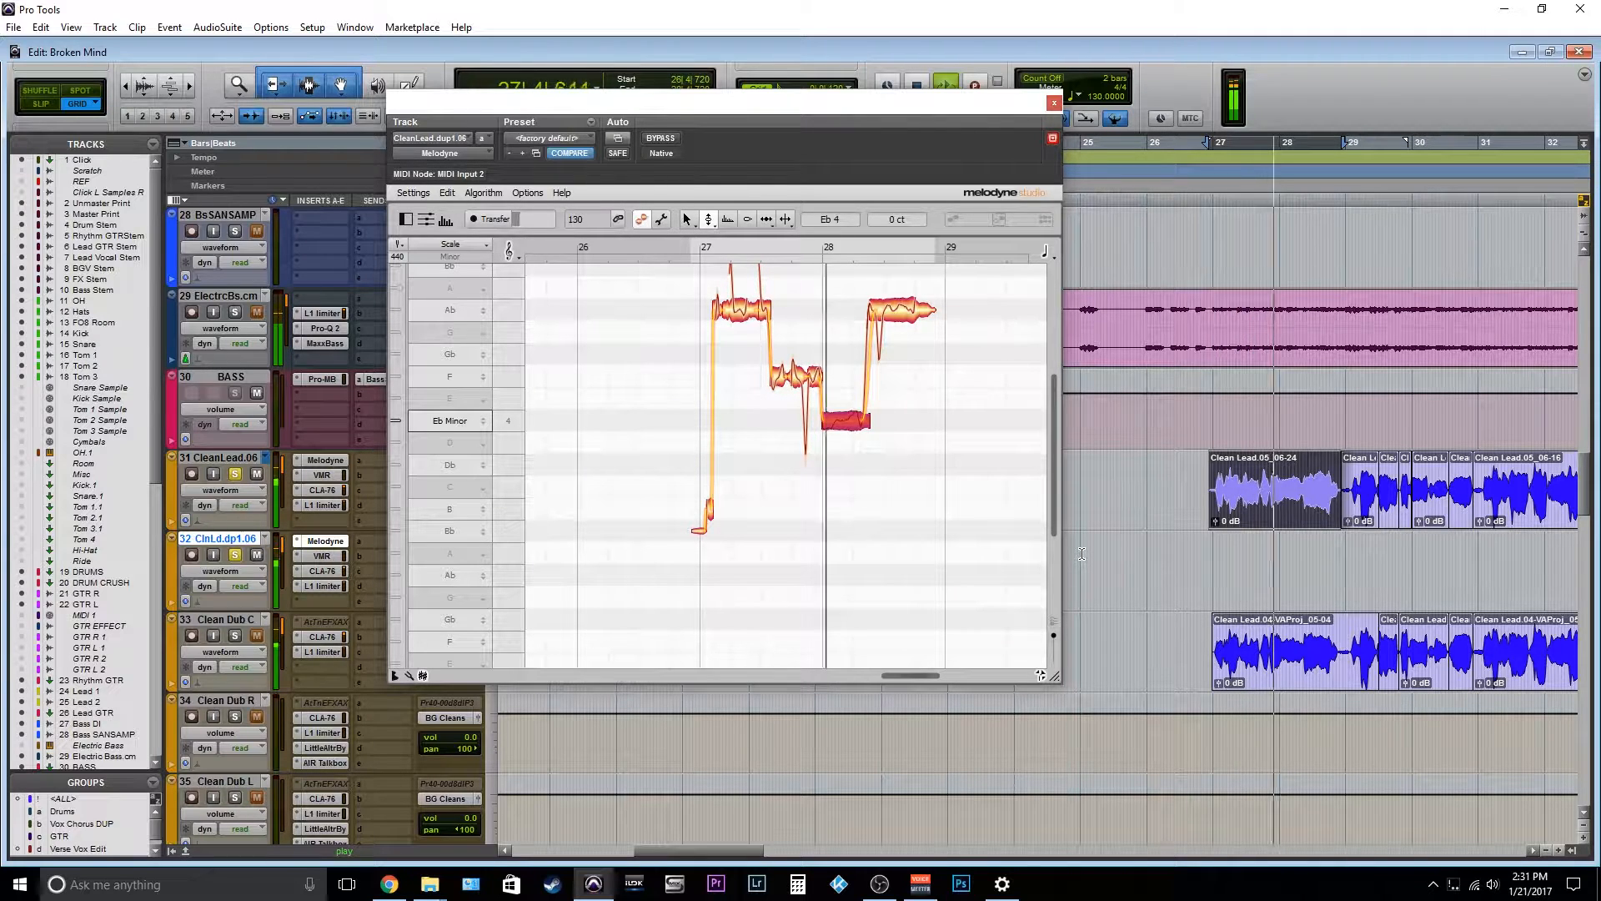
{"action": "key", "text": "space"}
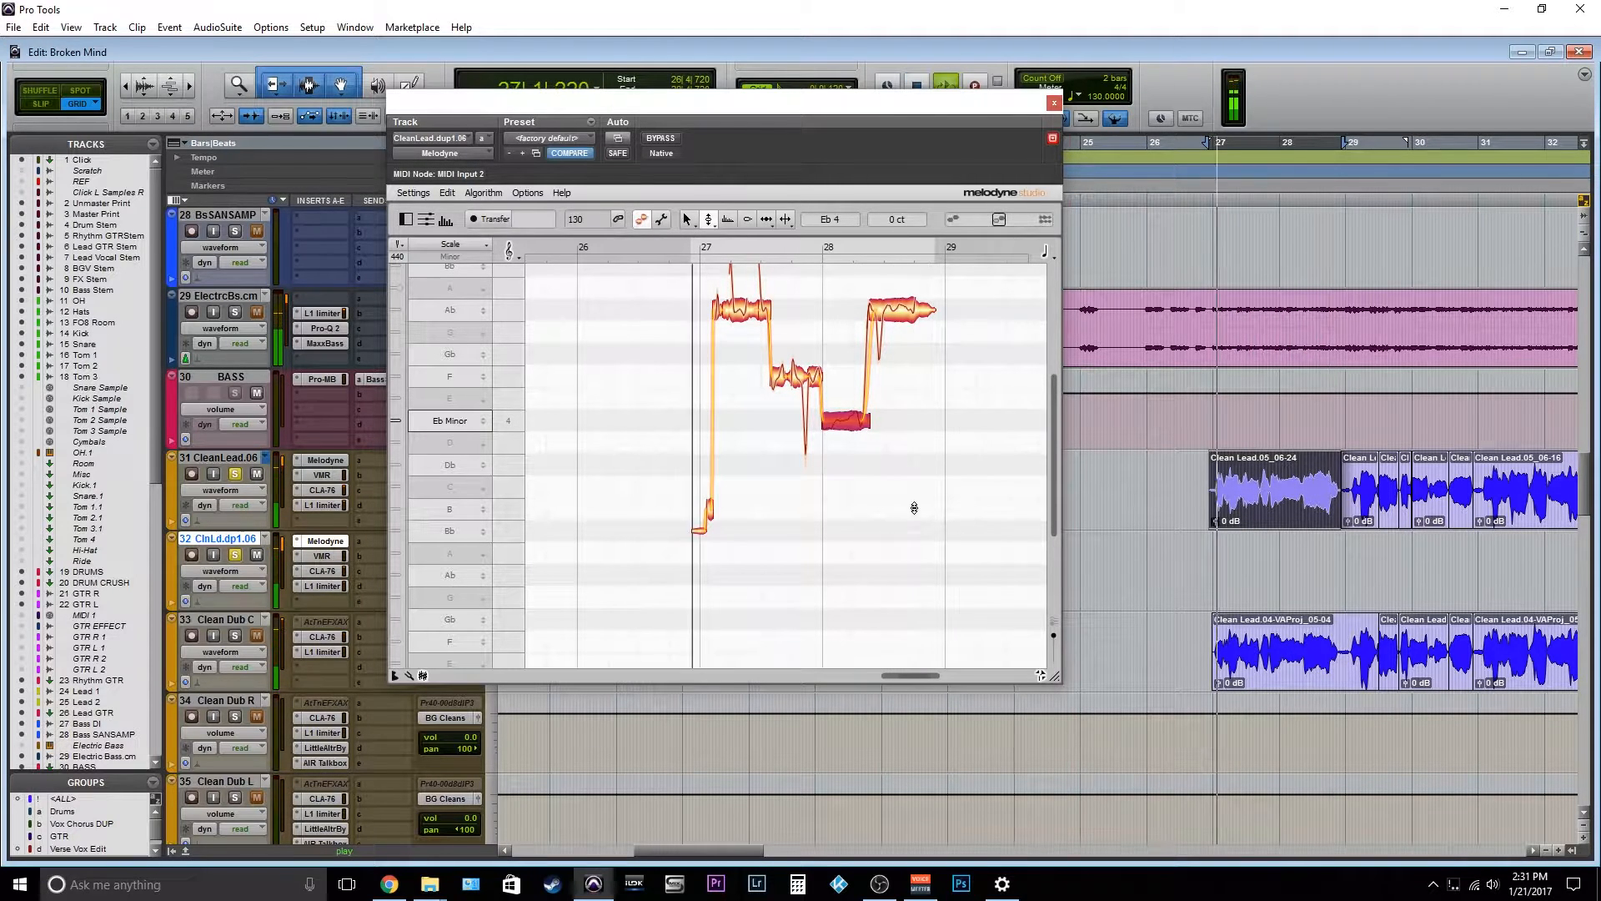
Flatten the pitch modulation and pitch drift of all harmony notes to 0%, and play the harmony with the lead.
{"action": "scroll", "coordinate": [974, 471], "scroll_direction": "up", "scroll_amount": 2}
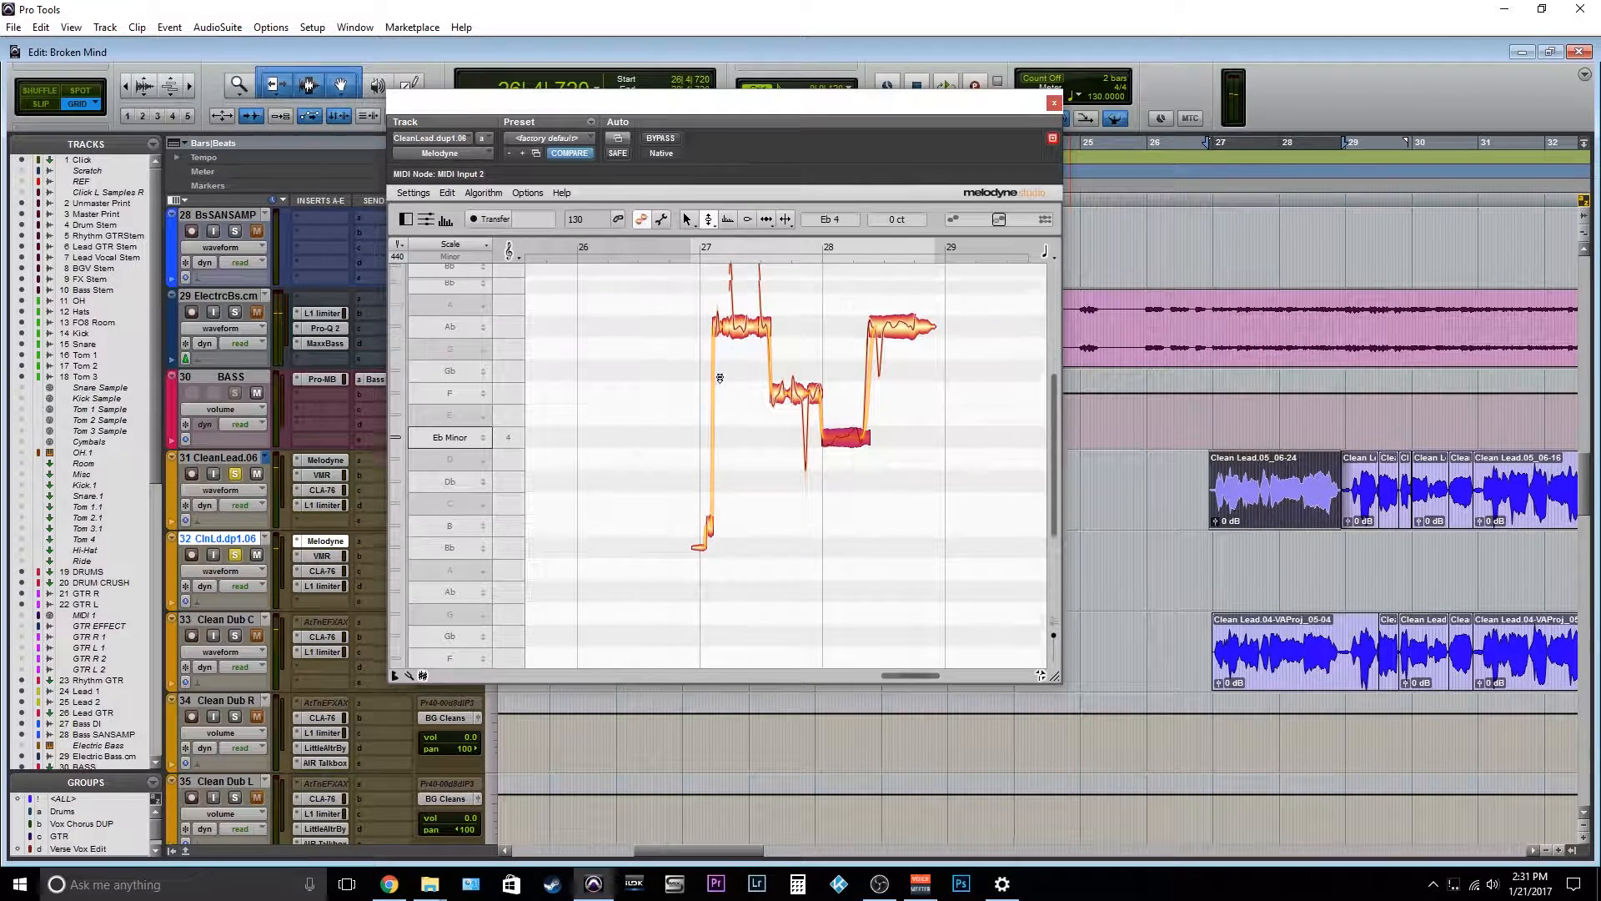
{"action": "left_click_drag", "start_coordinate": [613, 302], "coordinate": [943, 646]}
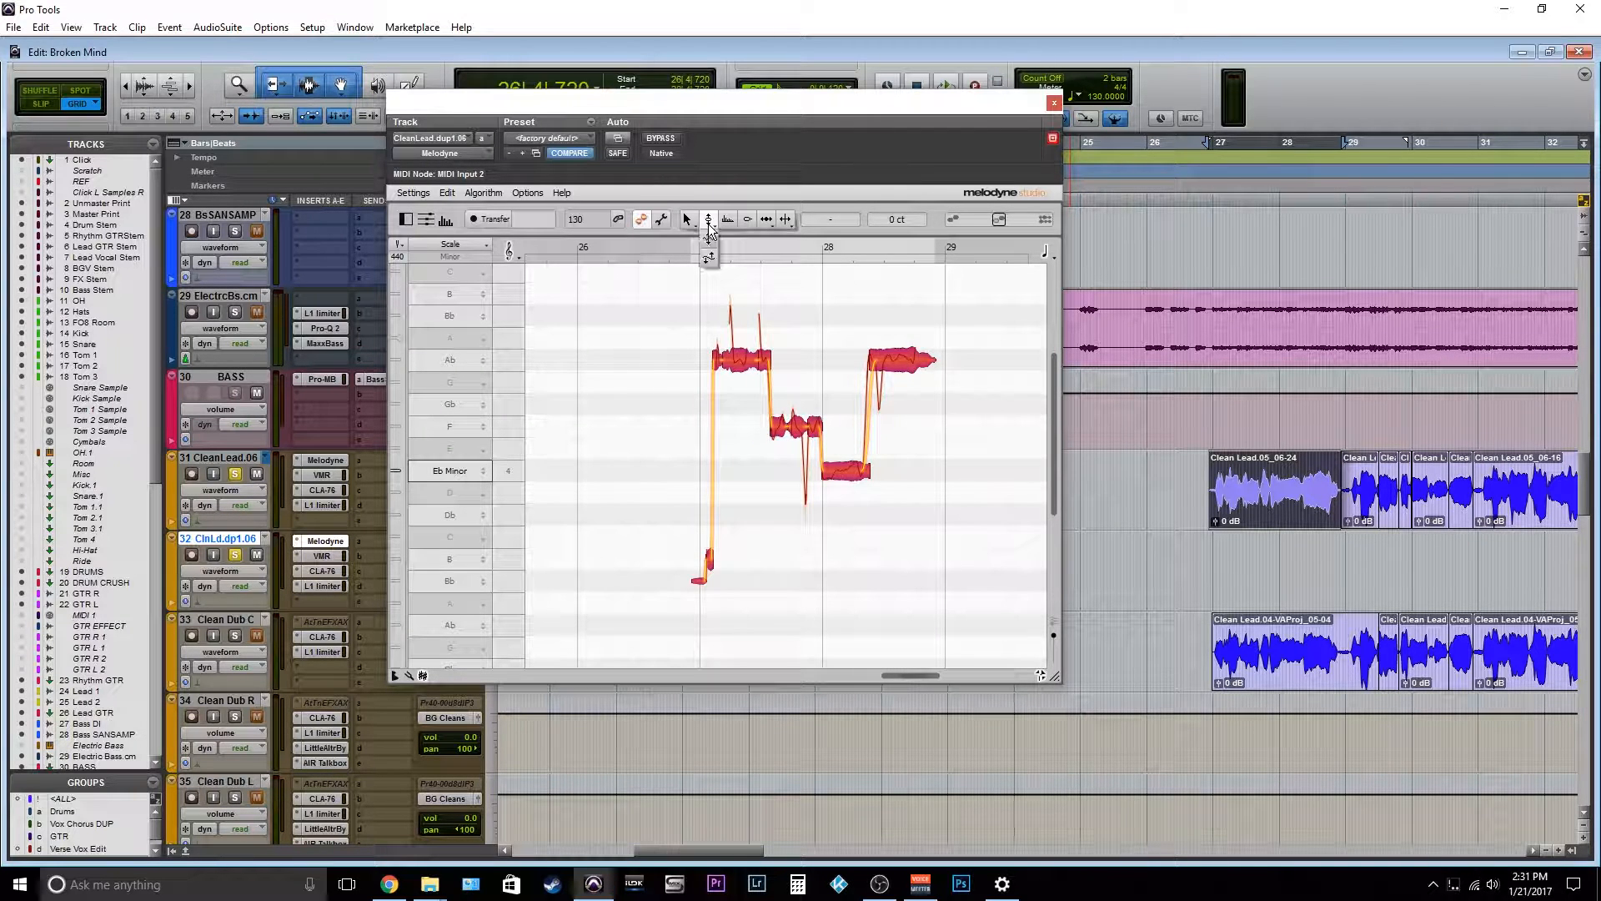
{"action": "left_click", "coordinate": [708, 257]}
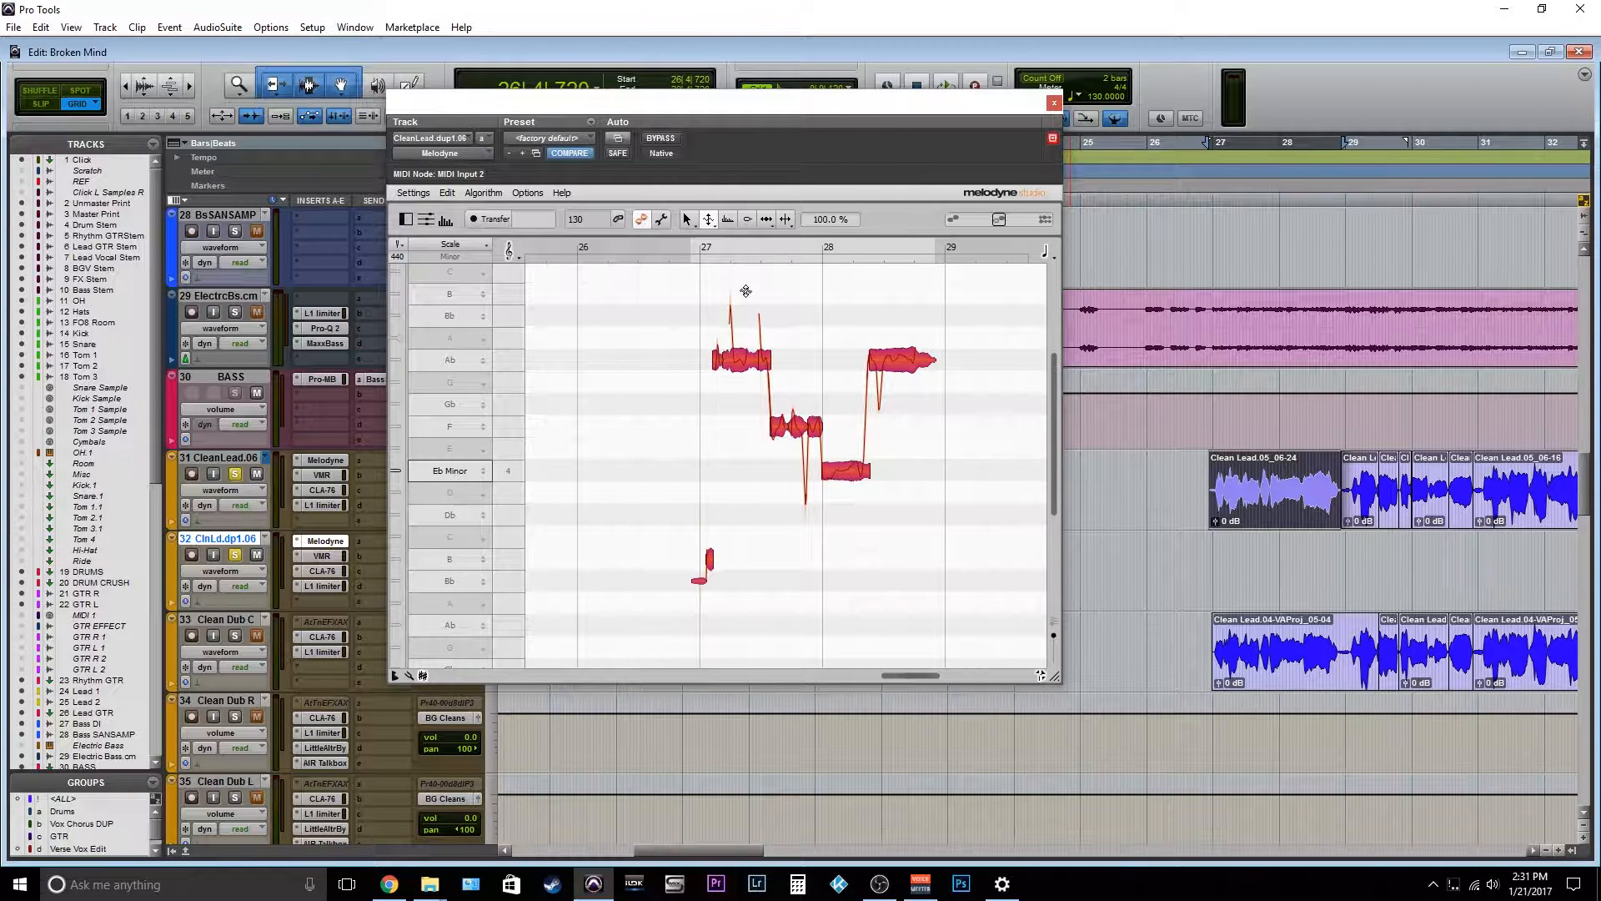
{"action": "double_click", "coordinate": [742, 364]}
{"action": "mouse_move", "coordinate": [710, 229]}
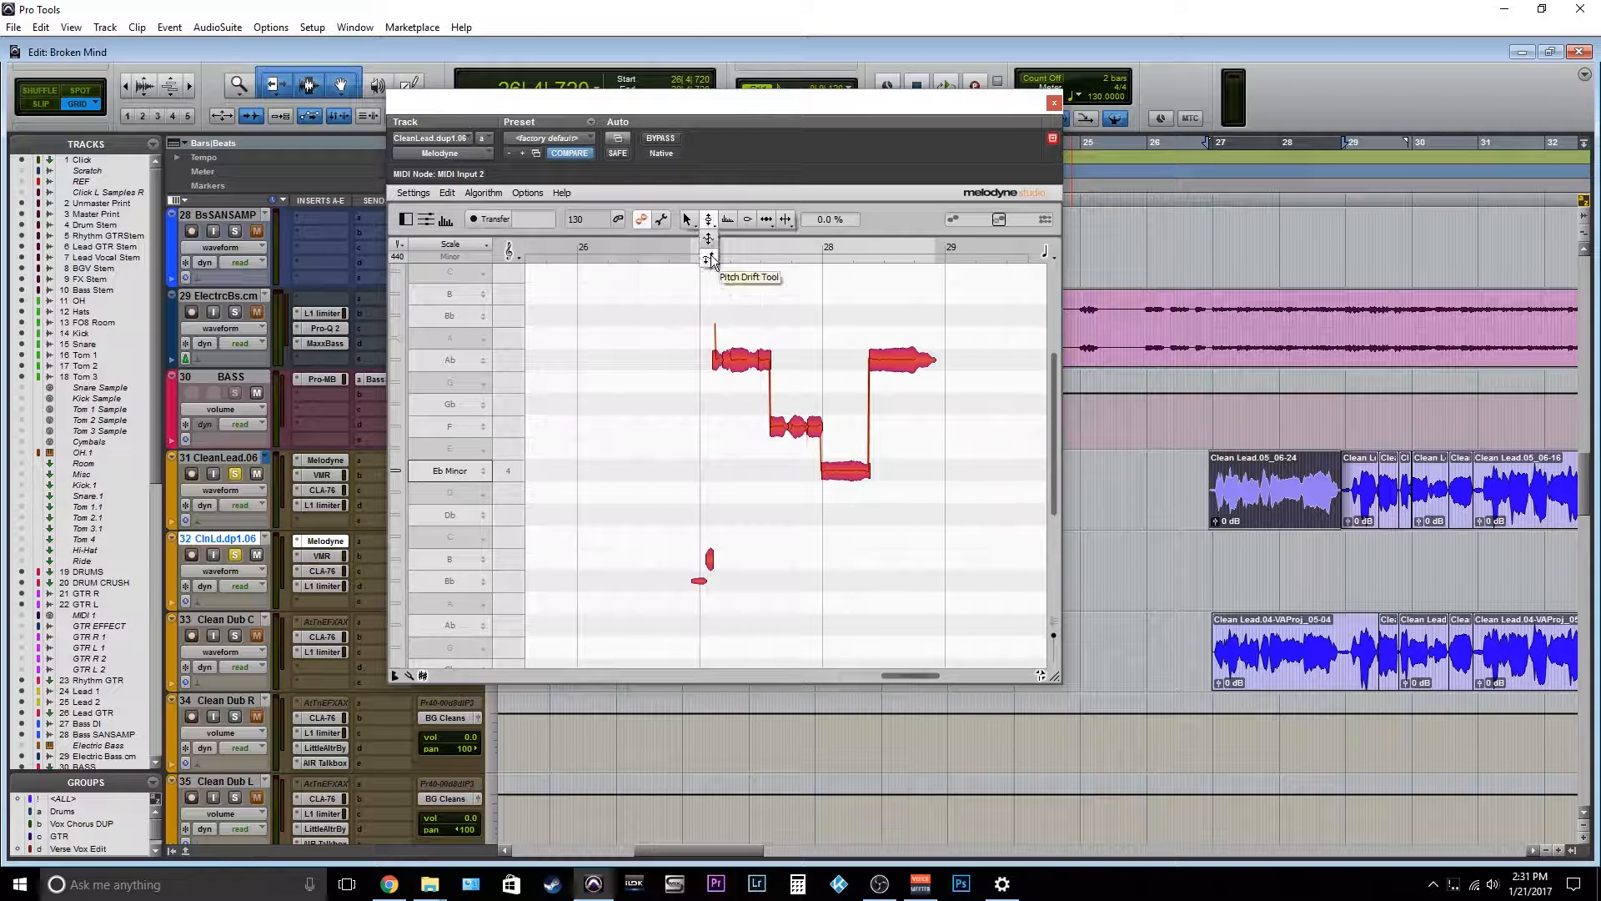
{"action": "left_click", "coordinate": [709, 258]}
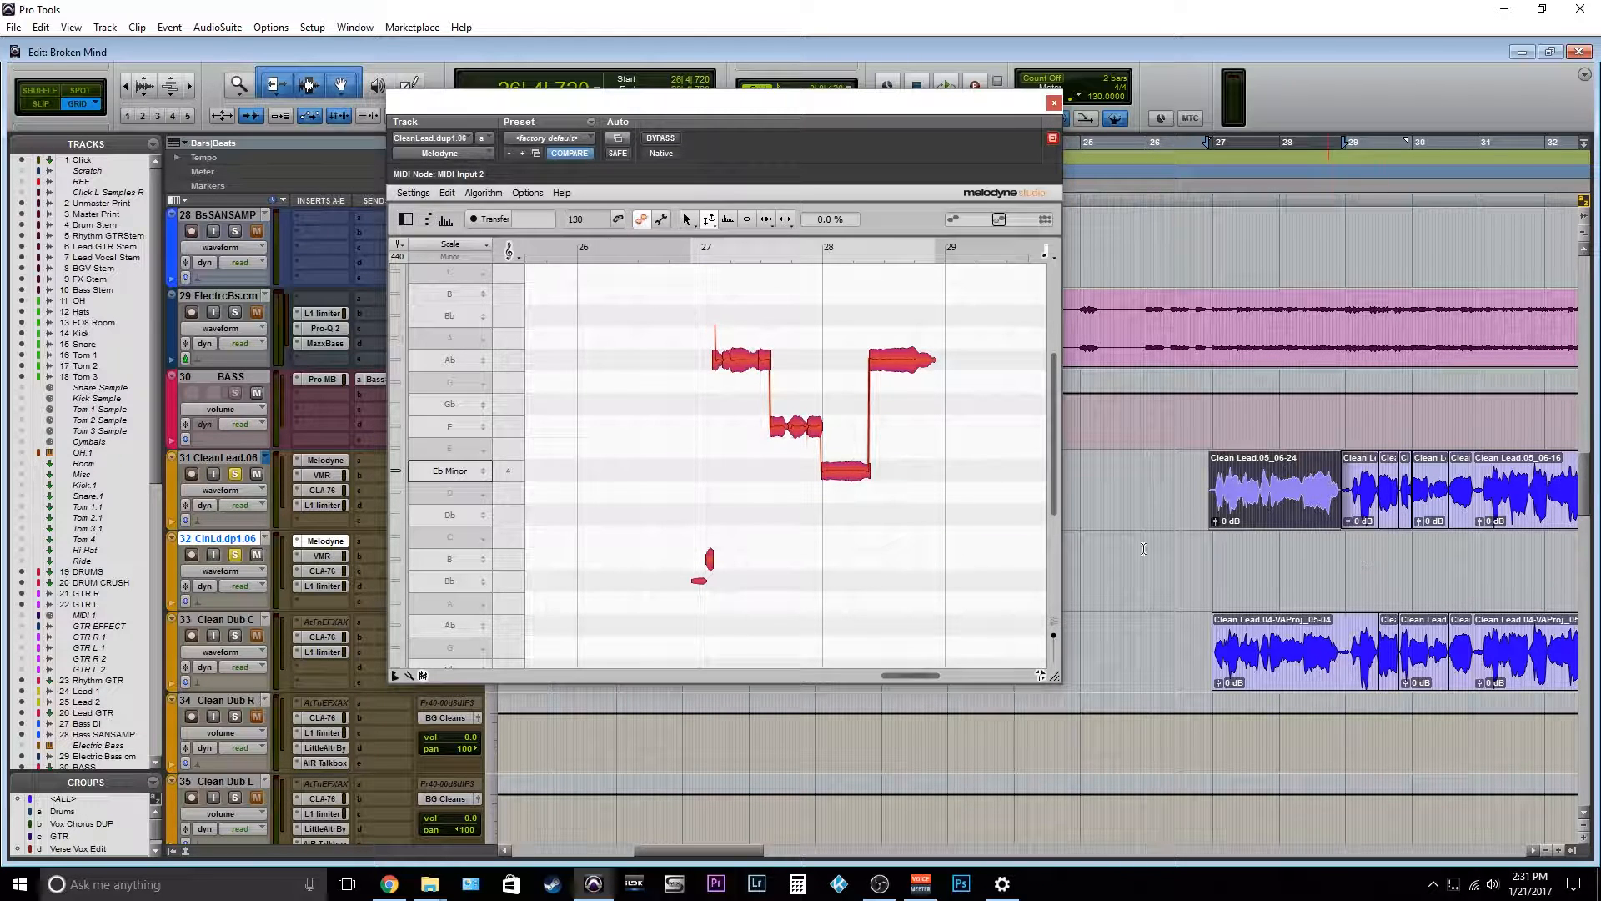
{"action": "key", "text": "space"}
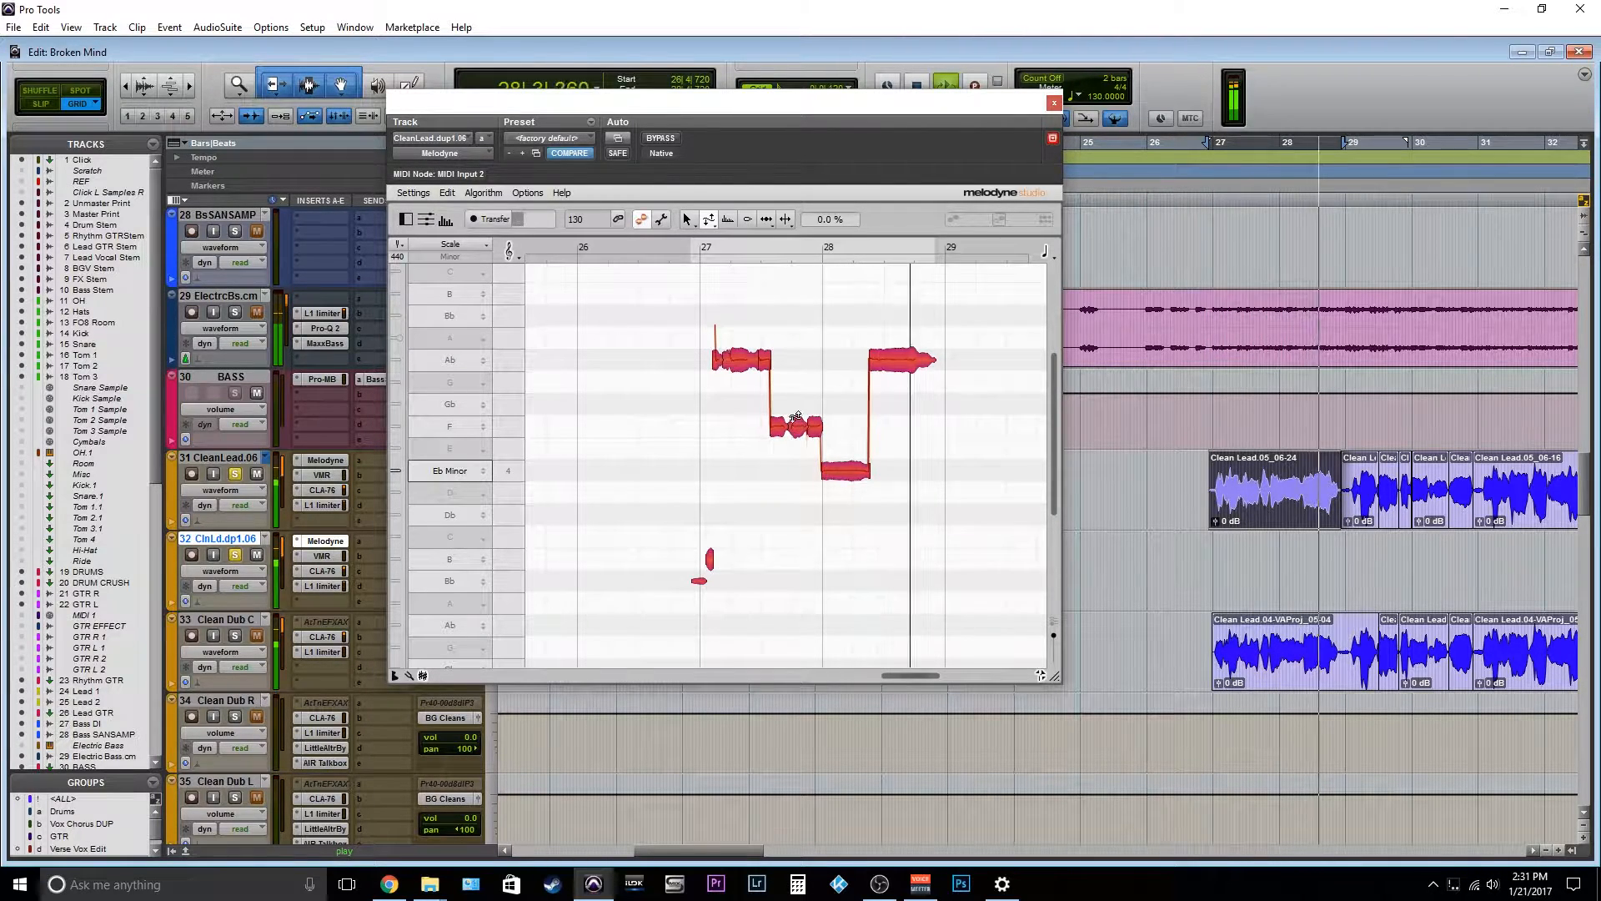
Stop playback and restore the pitch drift and pitch modulation of all harmony notes to 100%.
{"action": "key", "text": "space"}
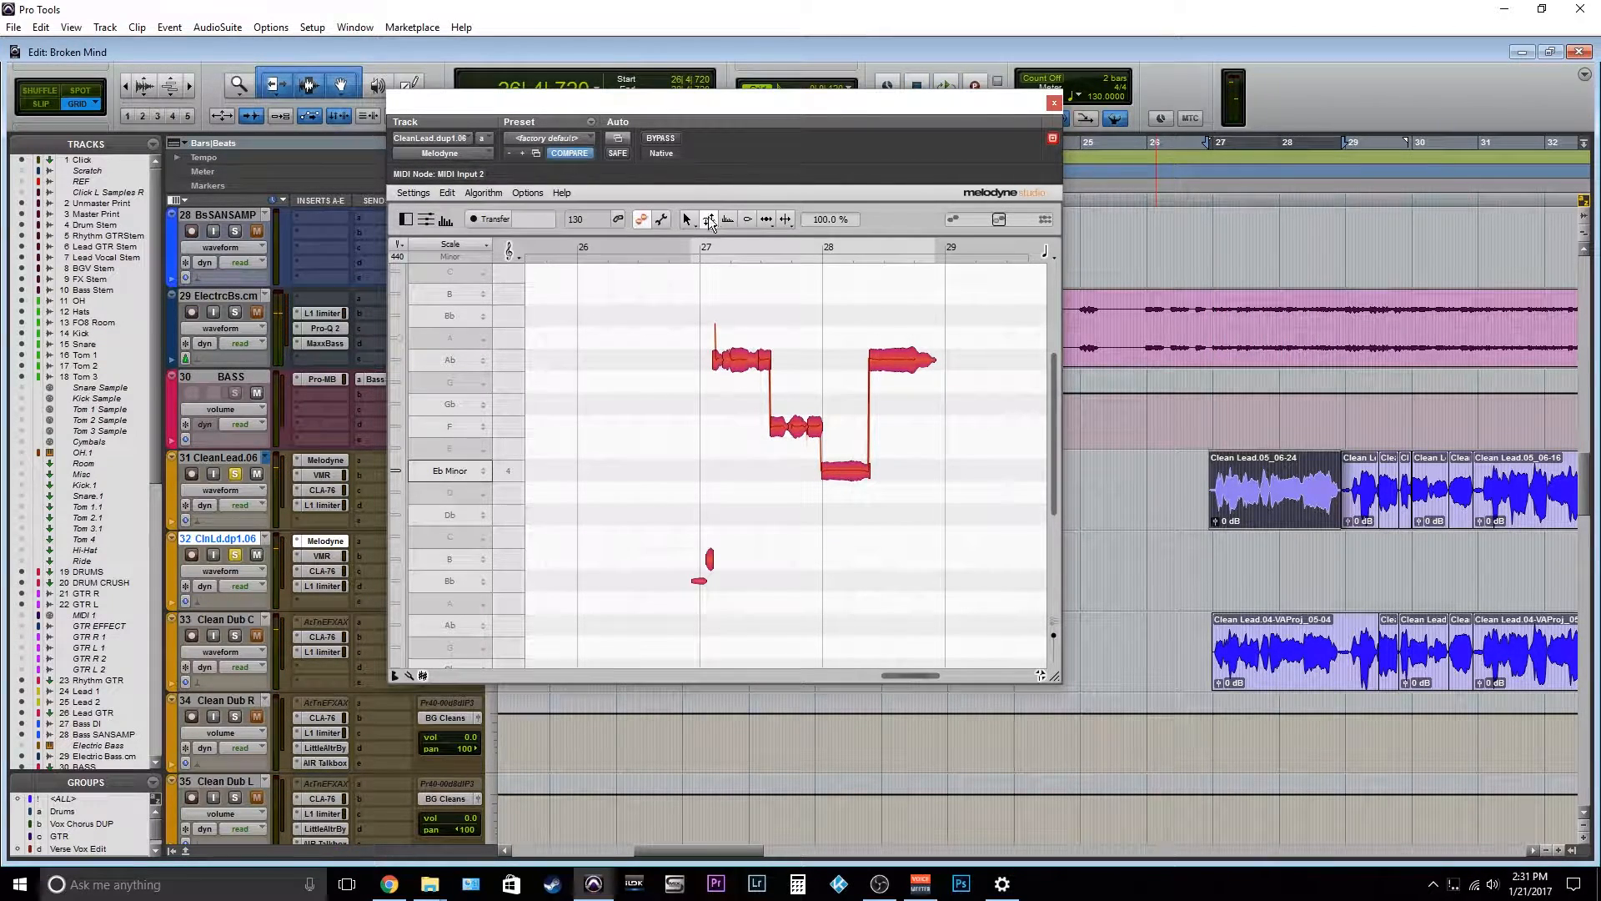
{"action": "left_click", "coordinate": [709, 220]}
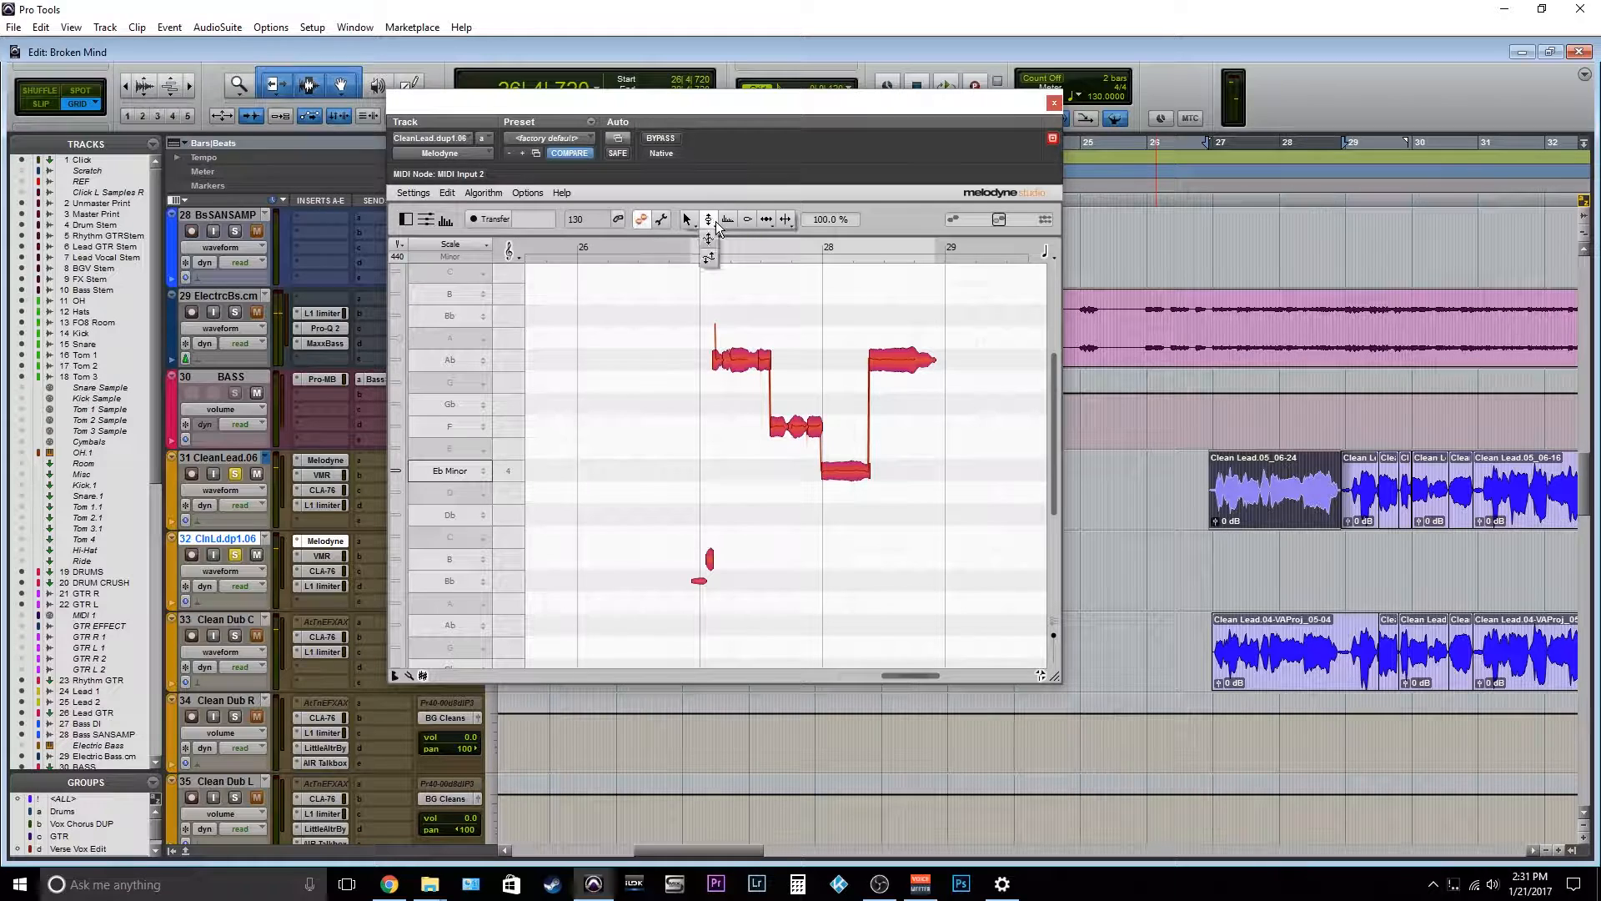
{"action": "double_click", "coordinate": [741, 360]}
Move the Melodyne window clear of the track controls and set the duplicated lead track's volume to -11.9 dB during playback.
{"action": "left_click_drag", "start_coordinate": [572, 87], "coordinate": [772, 49]}
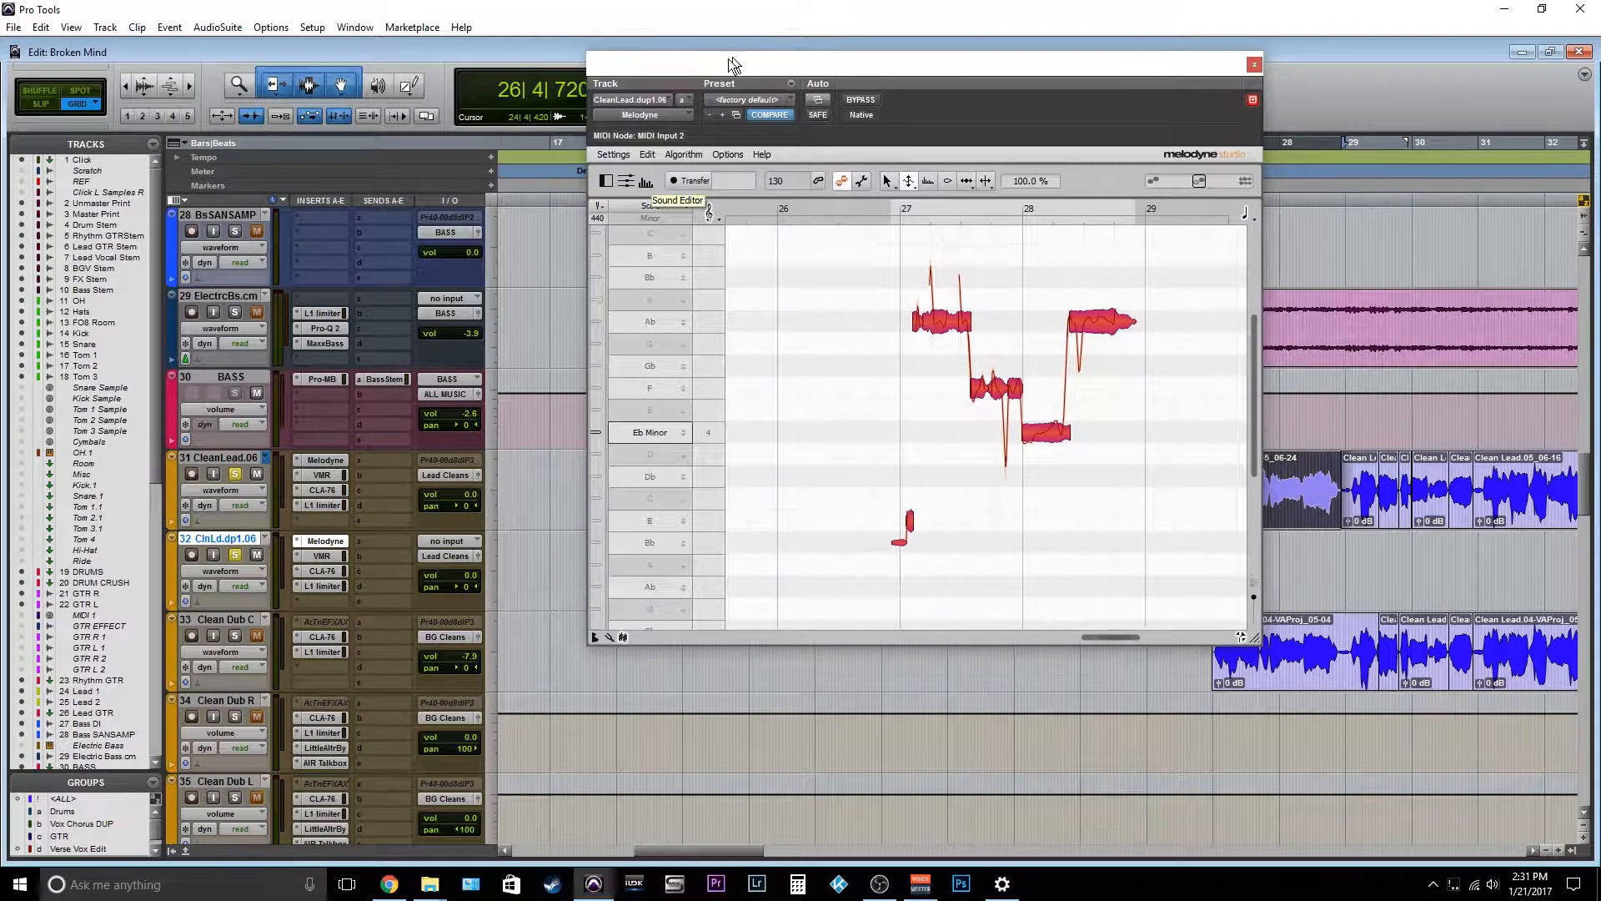
{"action": "left_click", "coordinate": [468, 585]}
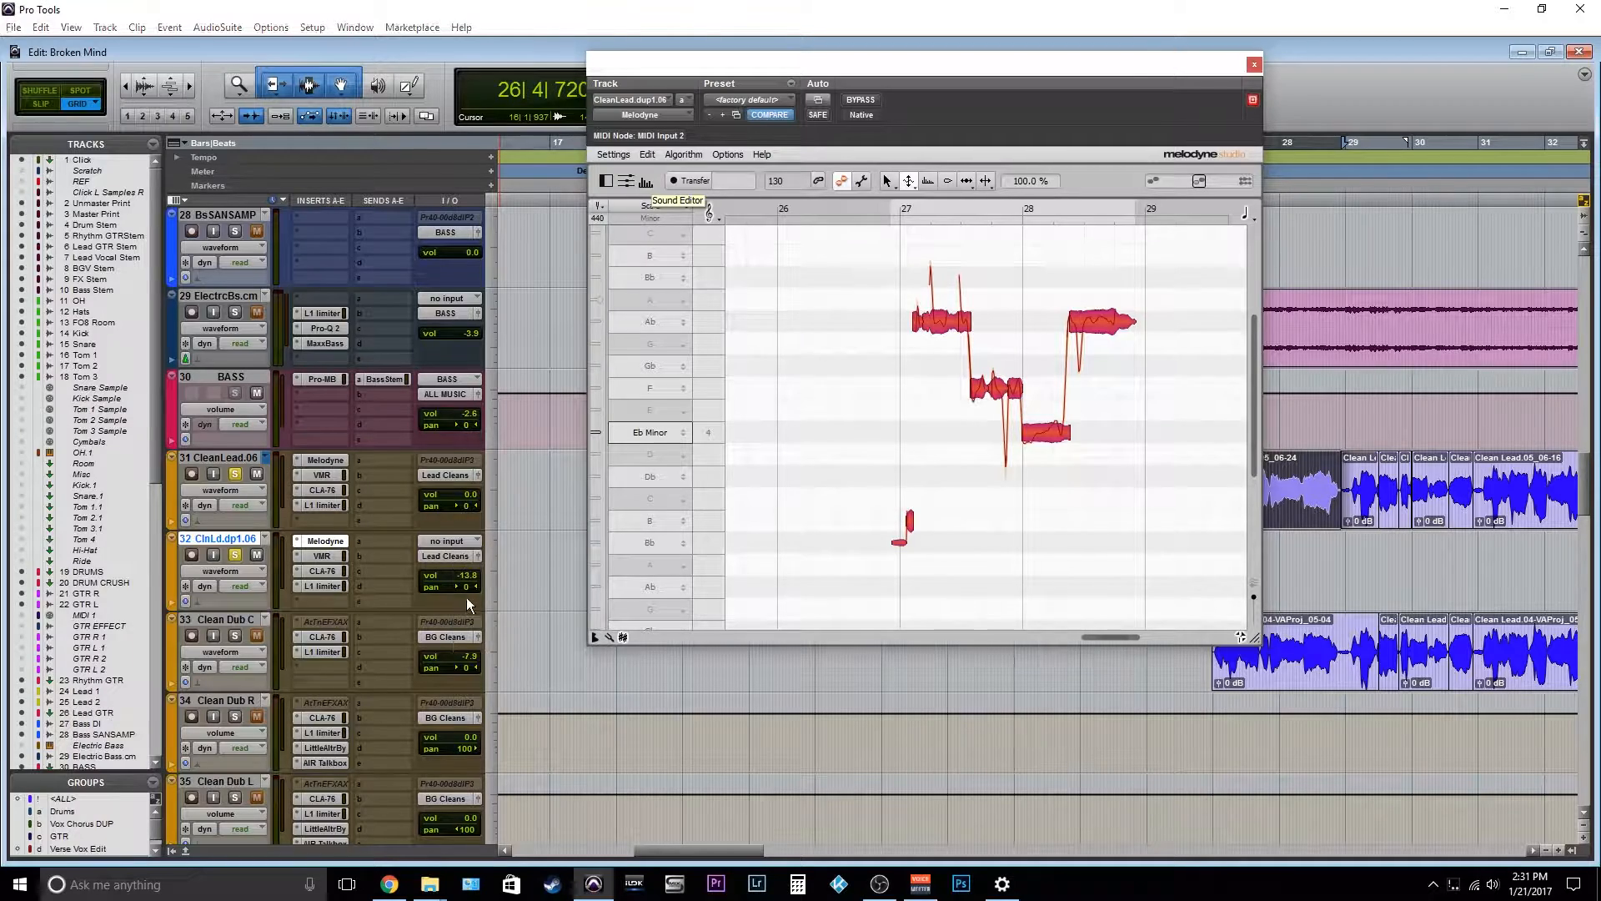
{"action": "key", "text": "space"}
{"action": "left_click_drag", "start_coordinate": [475, 570], "coordinate": [477, 570]}
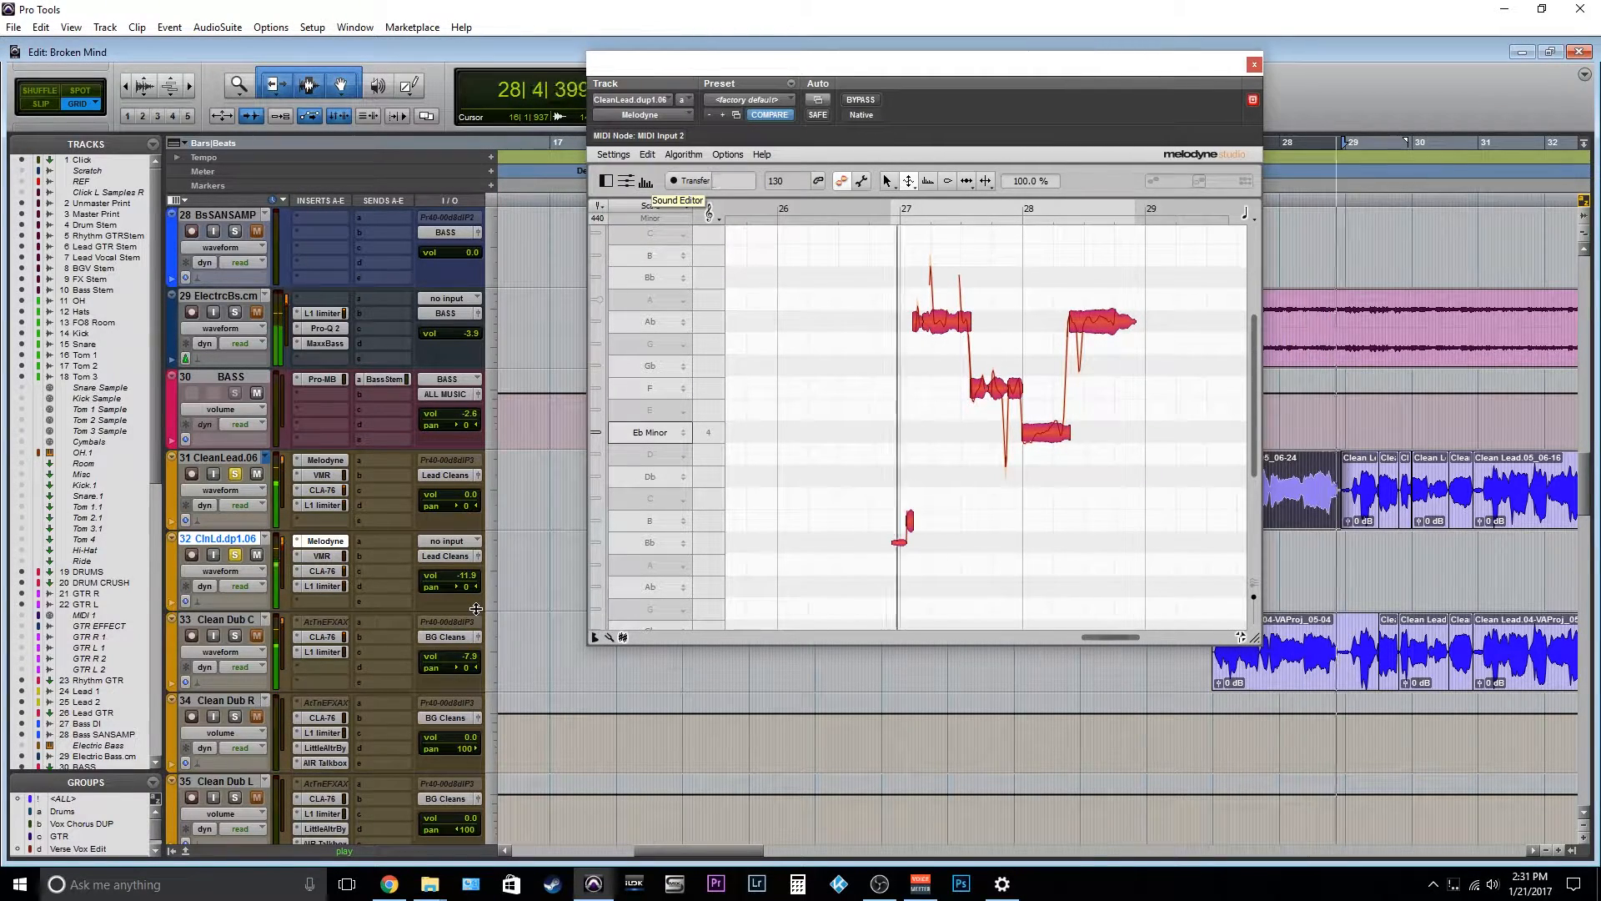
{"action": "key", "text": "space"}
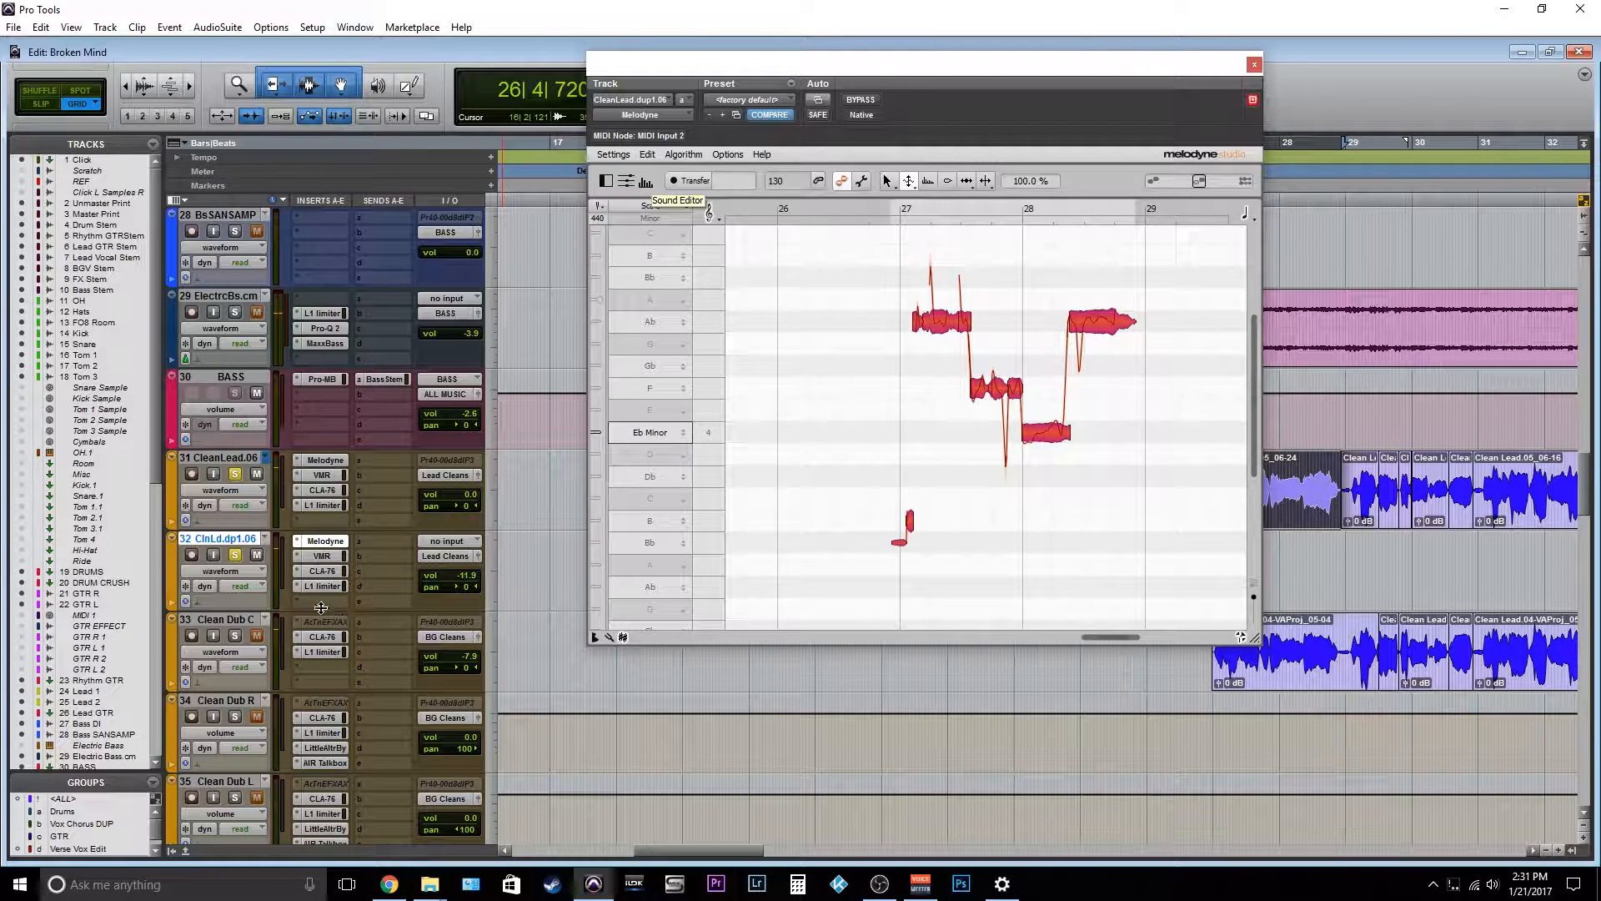
Insert the Waves Doubler2 (mono/stereo) plug-in in the free insert slot of the duplicated lead track.
{"action": "mouse_move", "coordinate": [334, 628]}
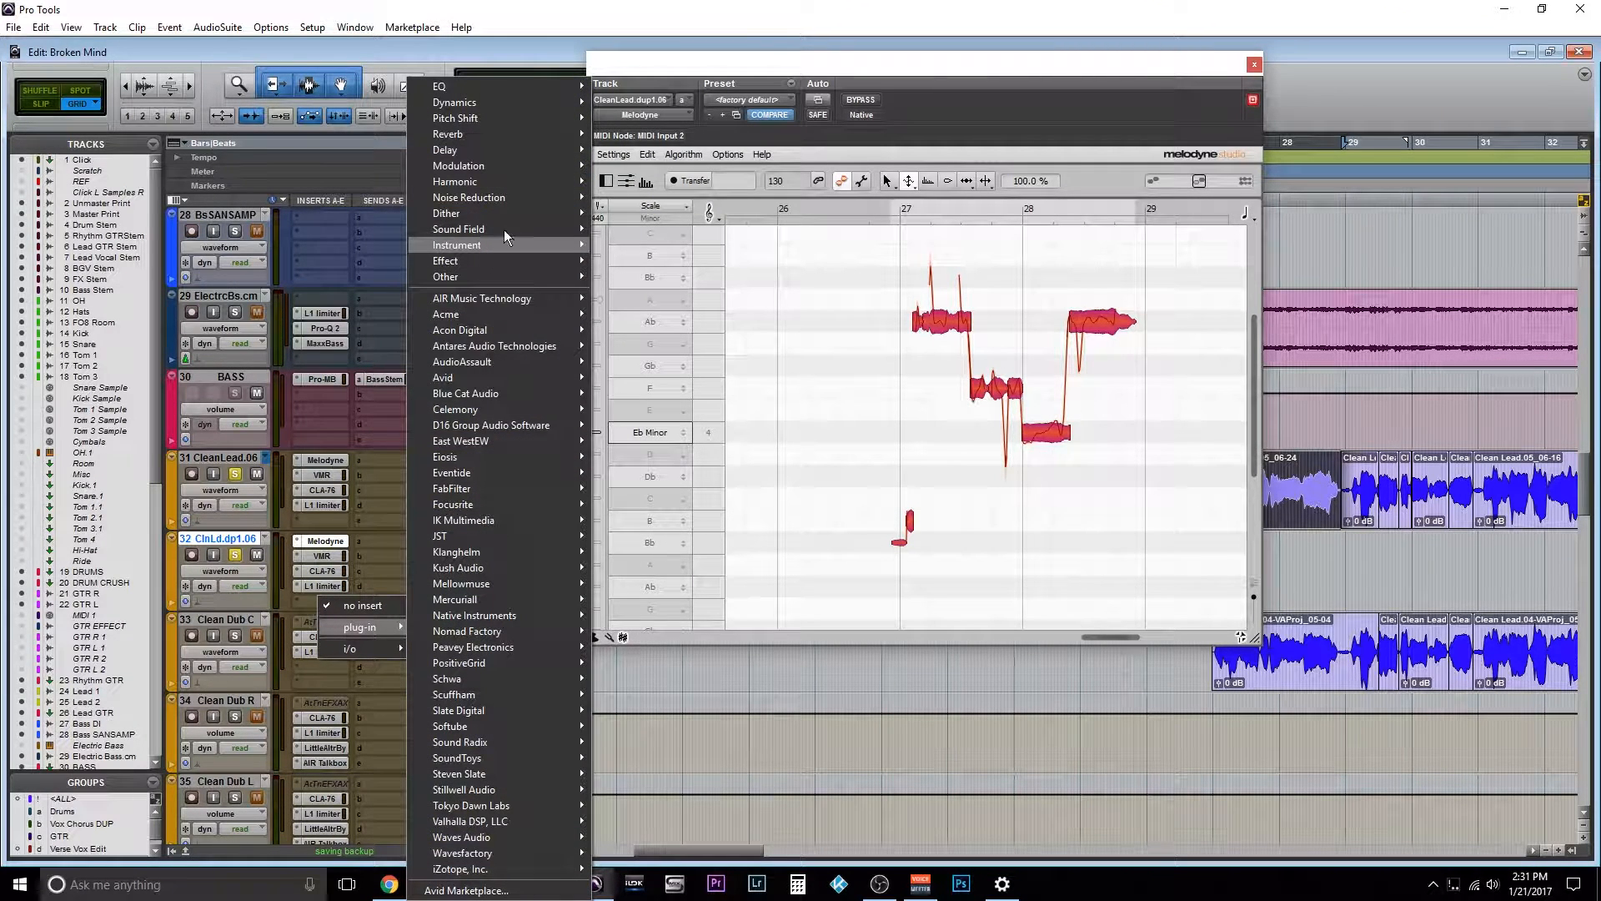
{"action": "mouse_move", "coordinate": [504, 229]}
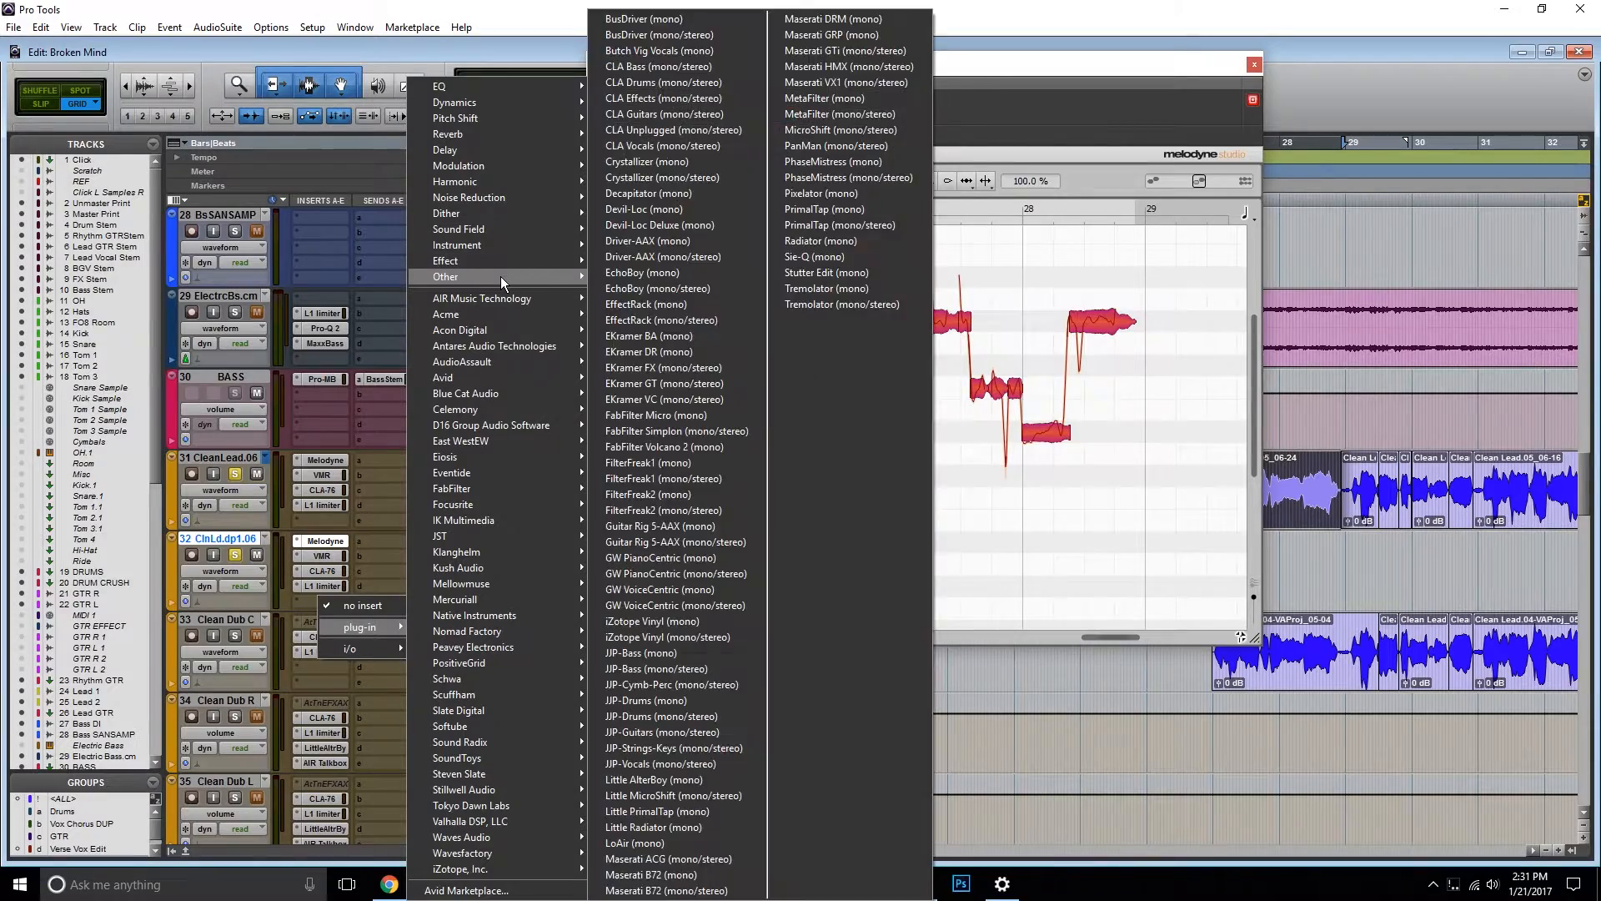
{"action": "mouse_move", "coordinate": [500, 277]}
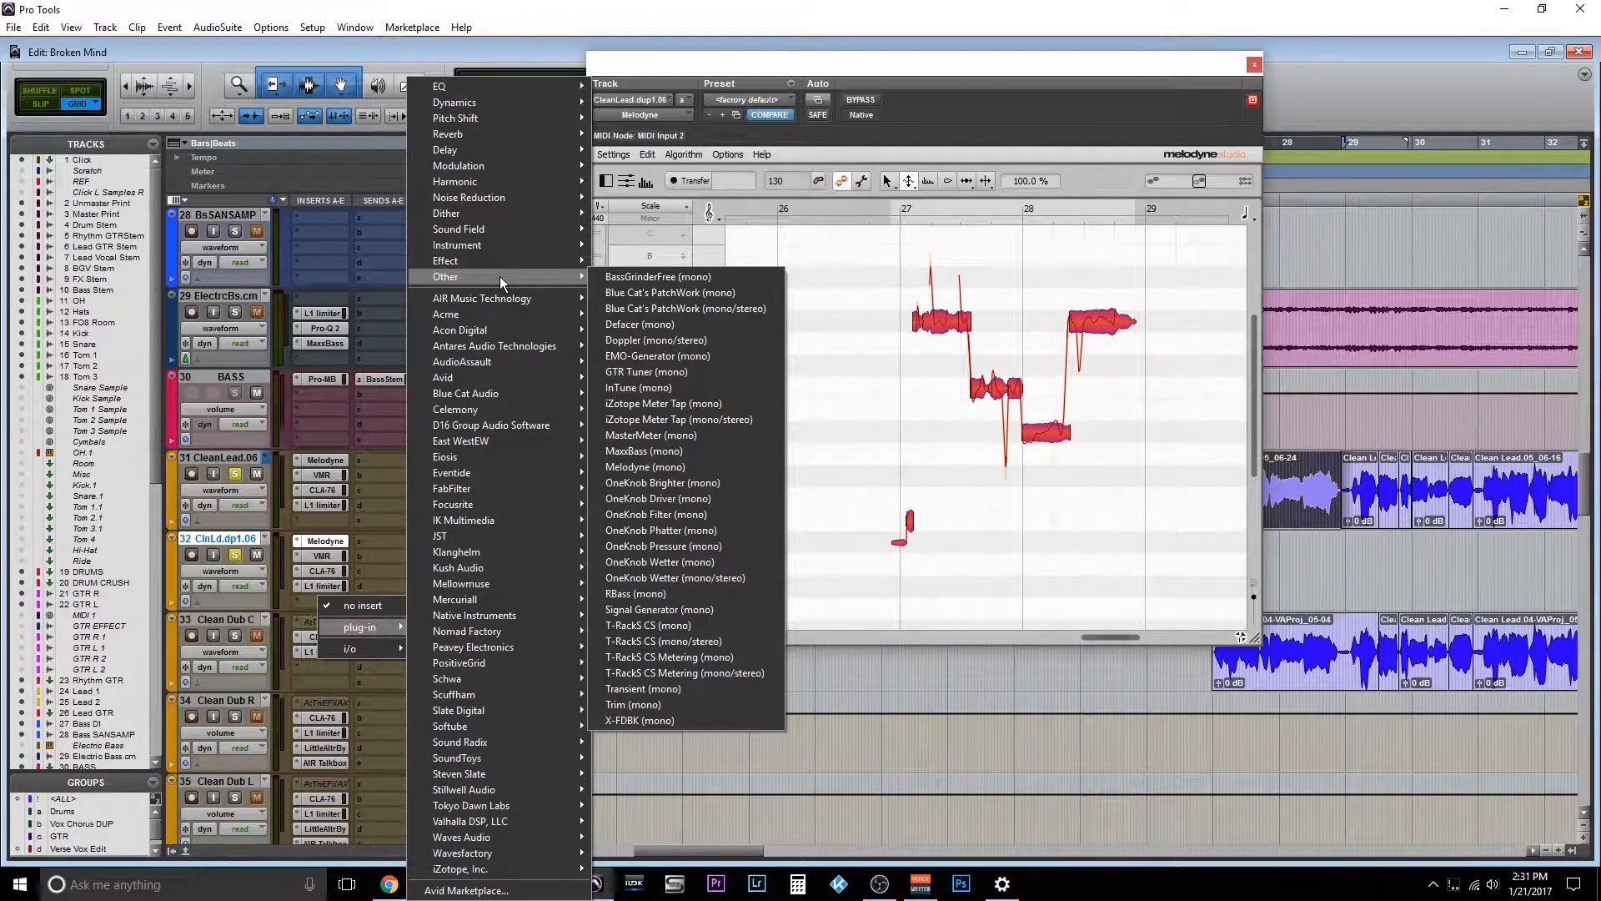
{"action": "mouse_move", "coordinate": [517, 837]}
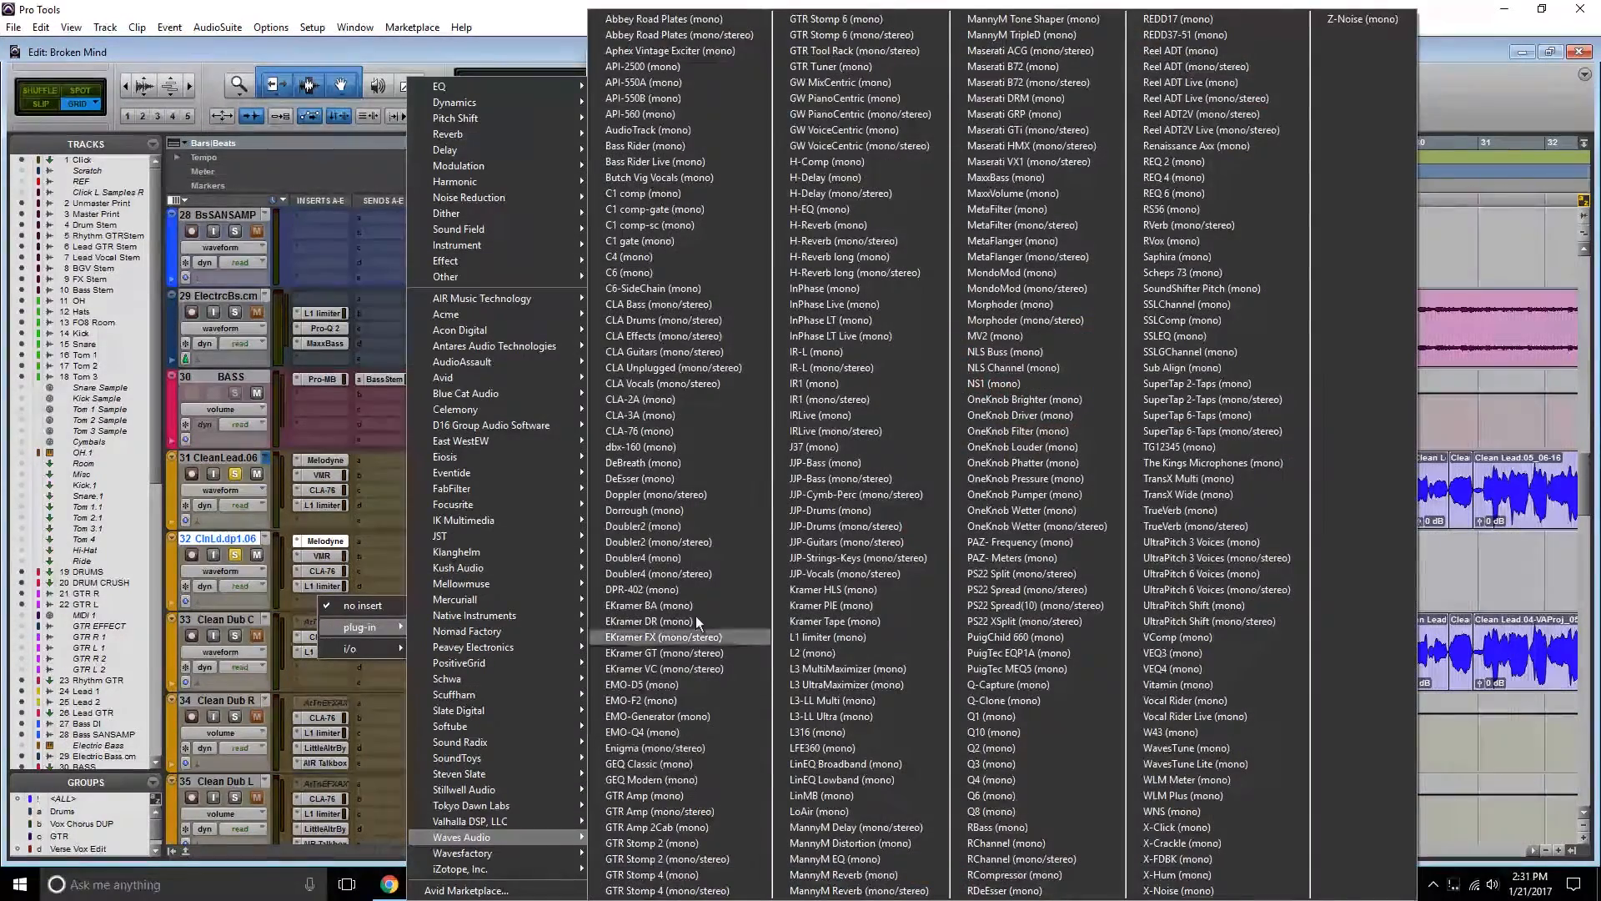
{"action": "left_click", "coordinate": [708, 542]}
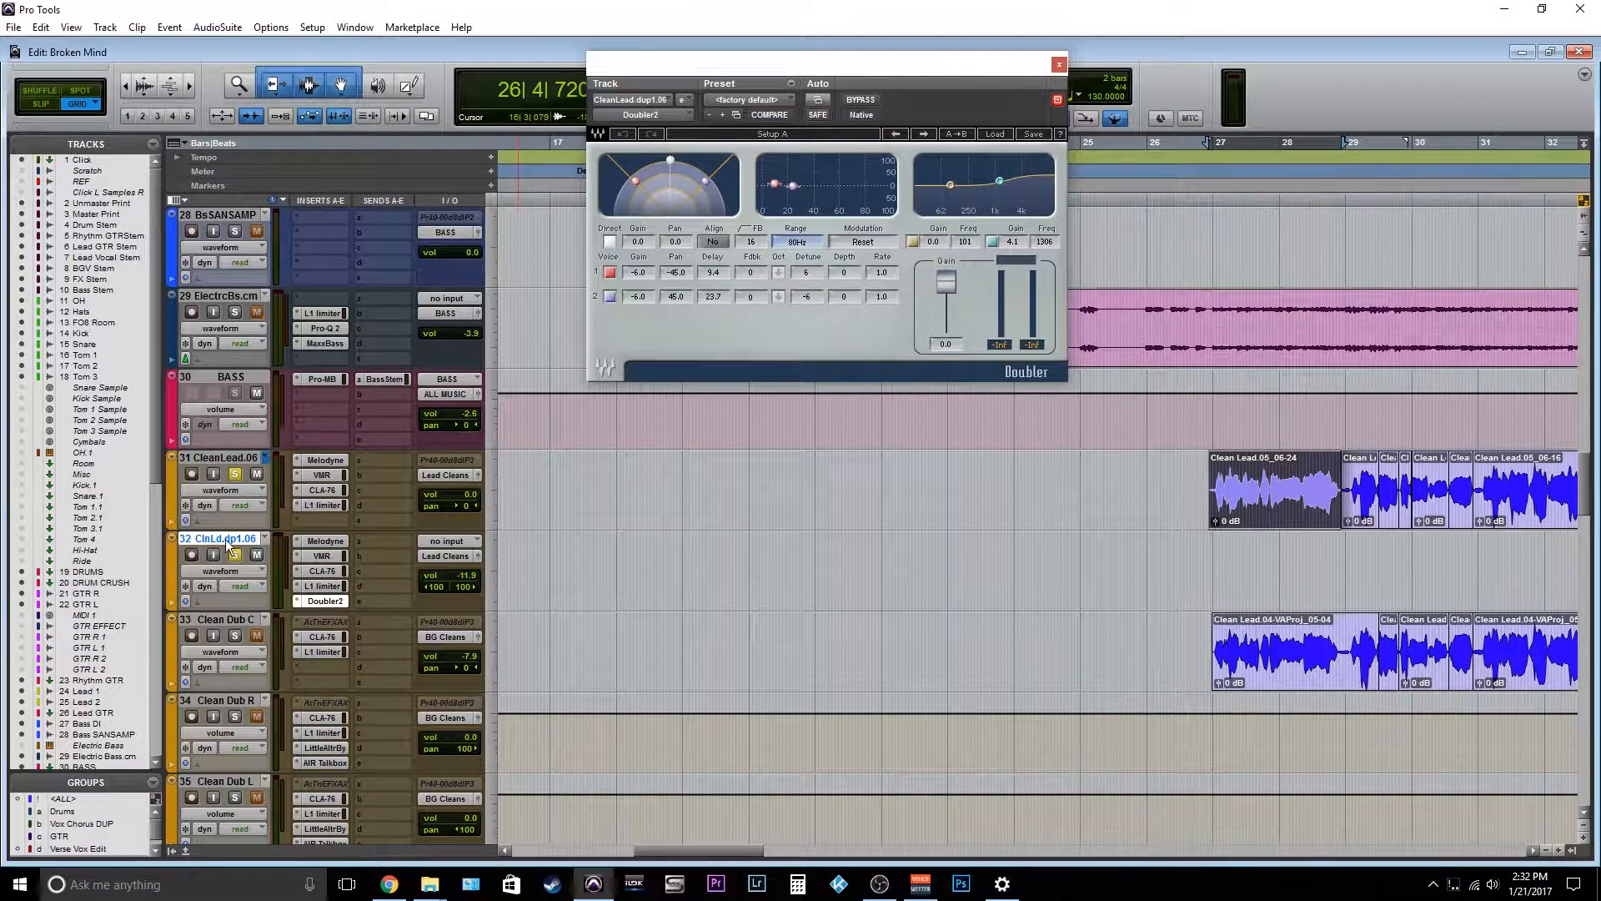
Take the original clean lead out of solo and play the doubled harmony track by itself.
{"action": "left_click", "coordinate": [235, 474]}
{"action": "key", "text": "space"}
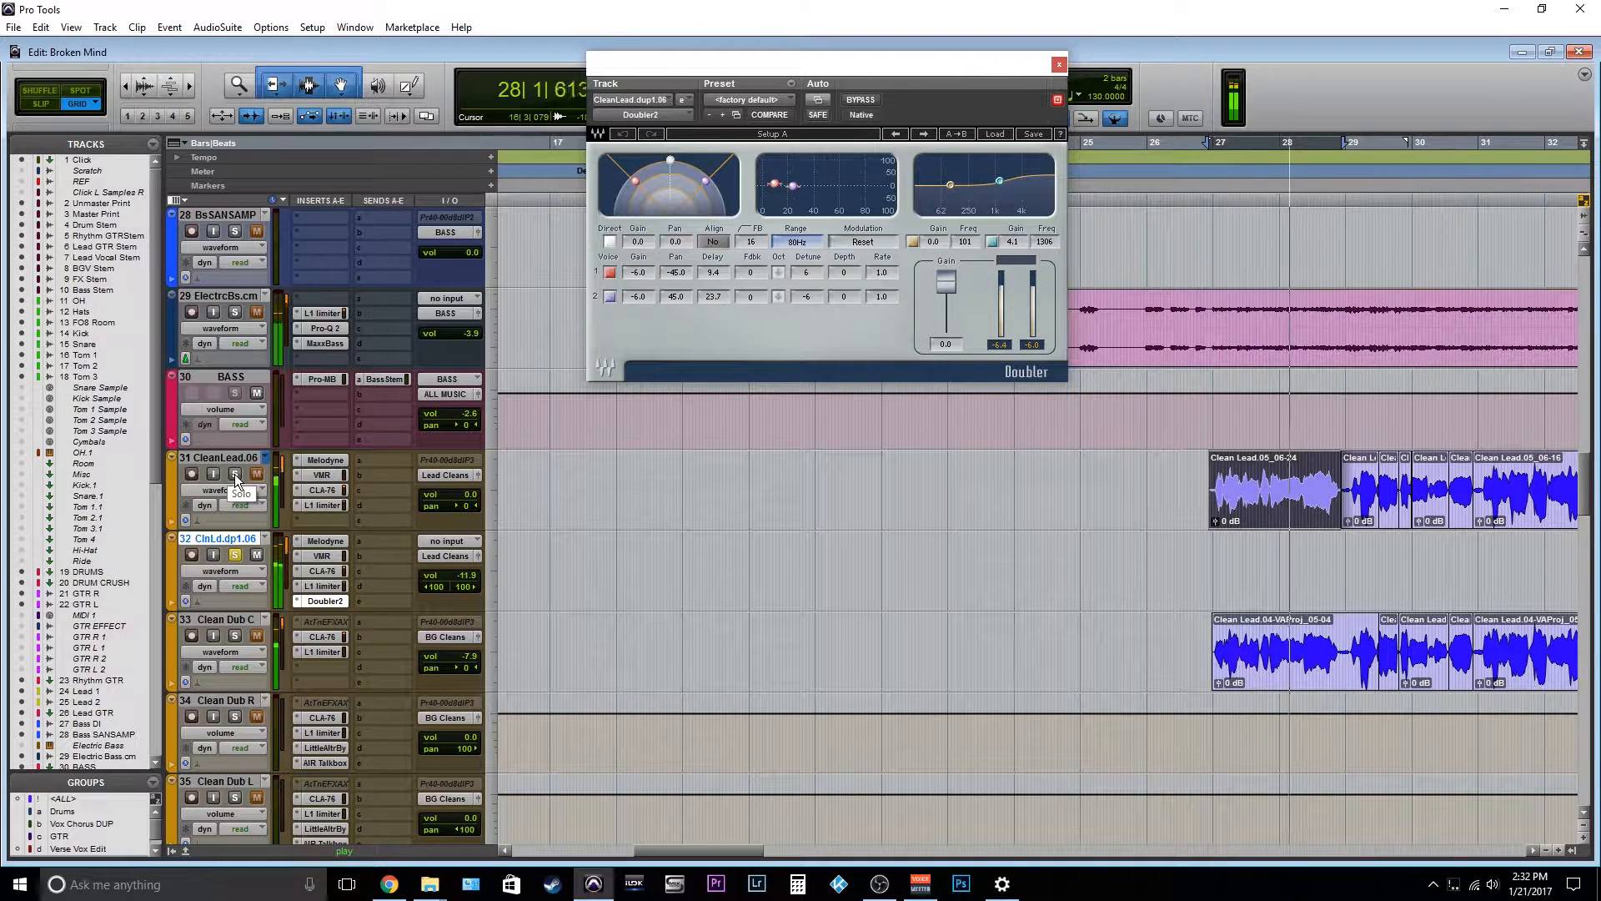
{"action": "key", "text": "space"}
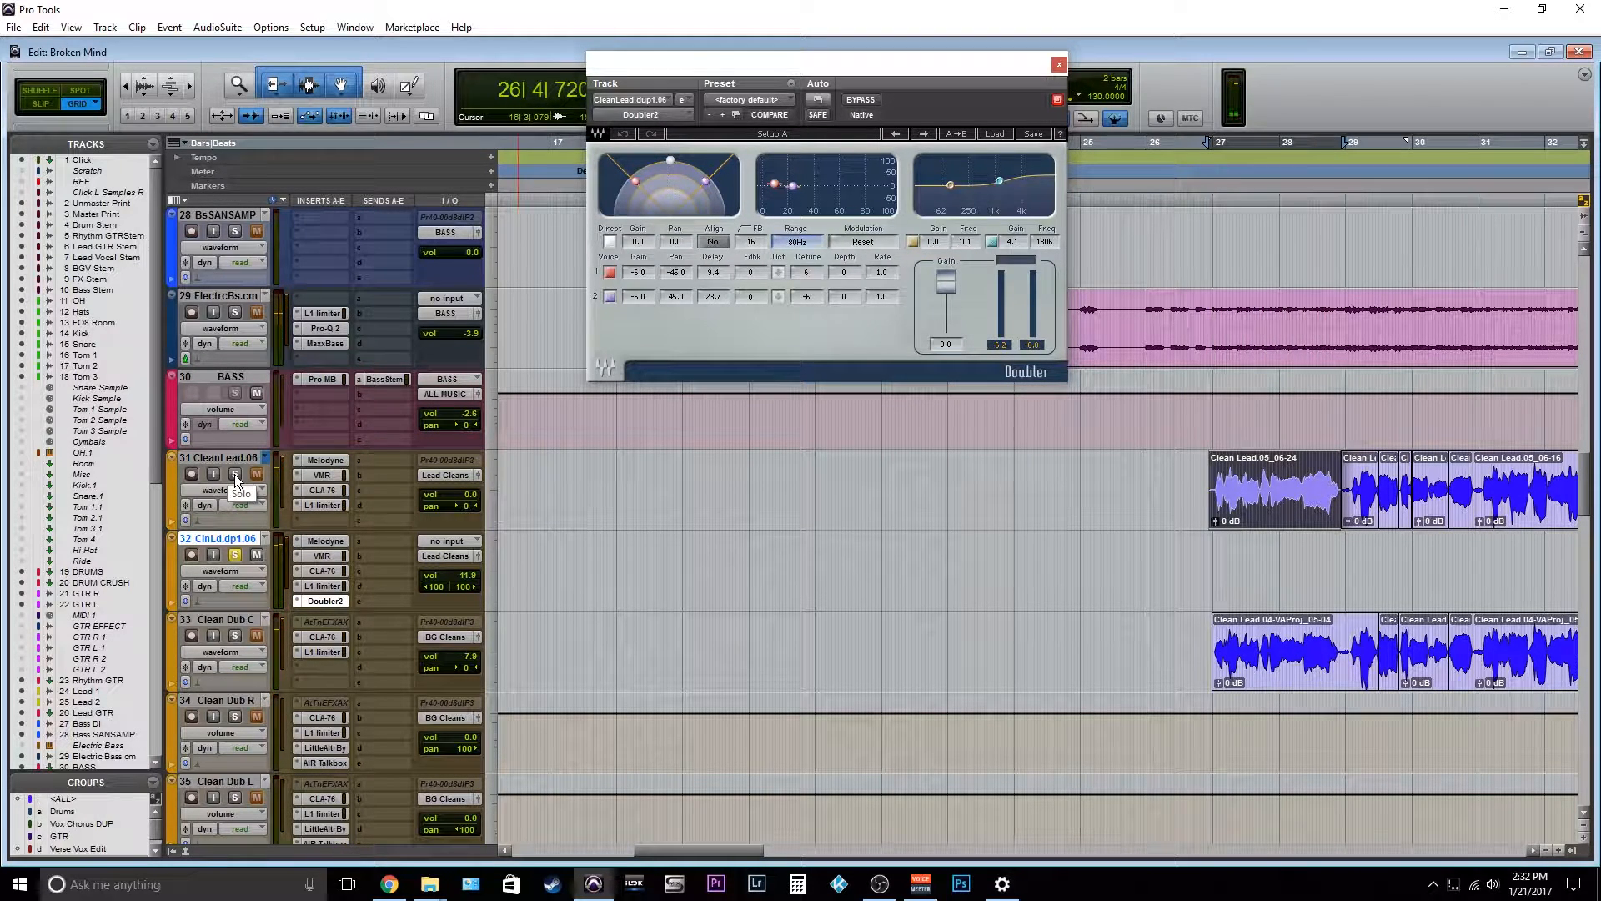
Solo the original clean lead again, play it with the harmony, and set the harmony track's volume to -13.2 dB.
{"action": "left_click", "coordinate": [238, 473]}
{"action": "key", "text": "space"}
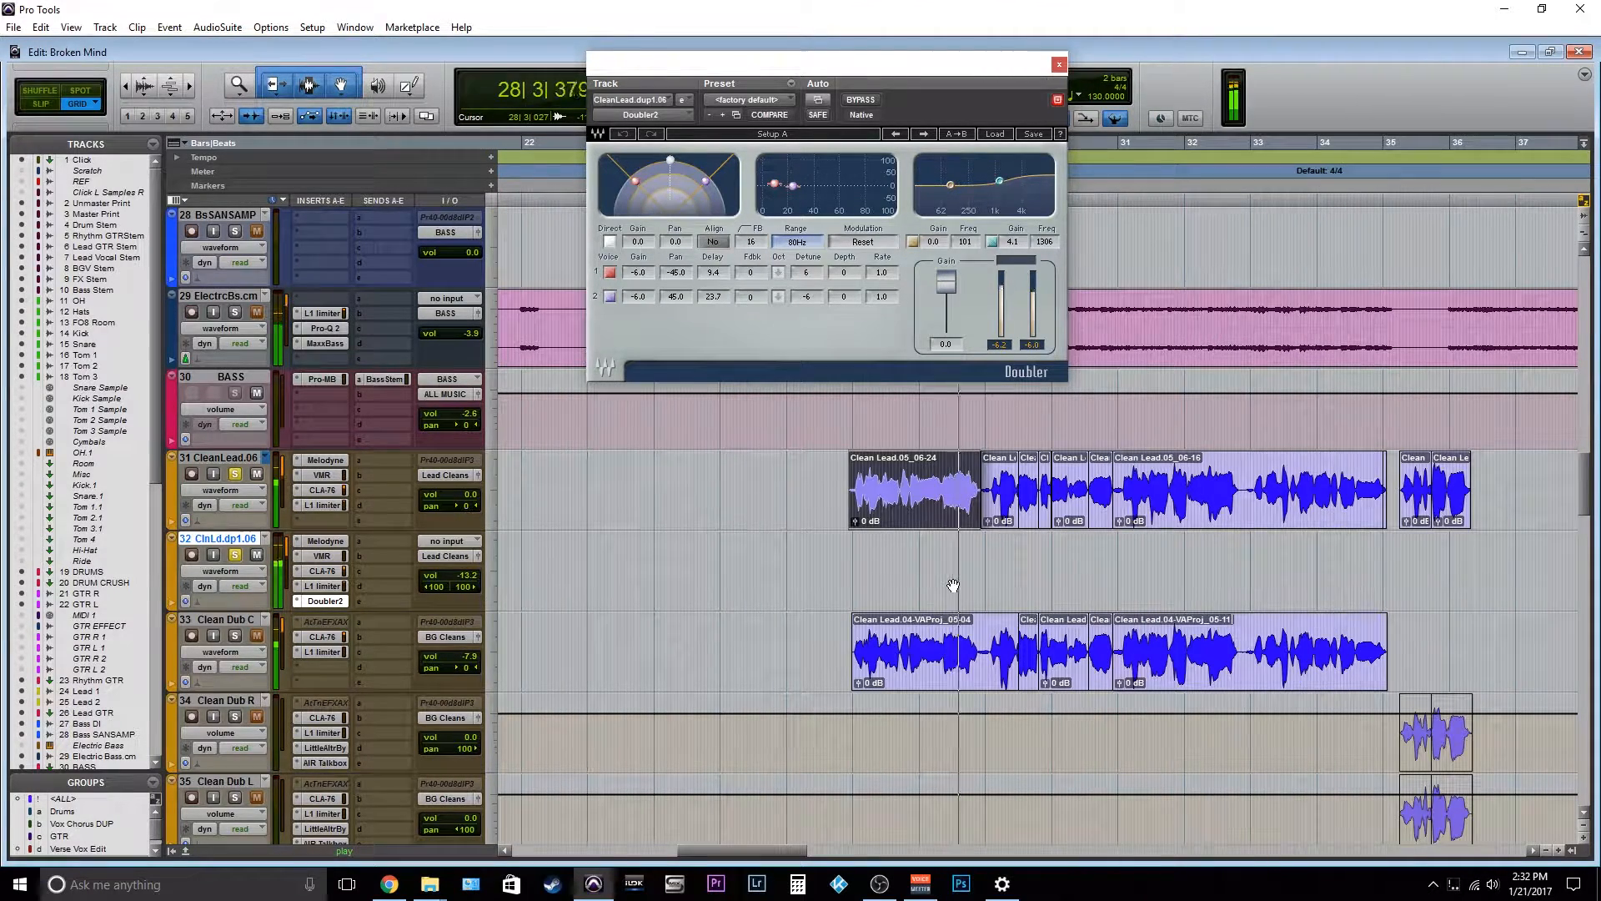
{"action": "key", "text": "space"}
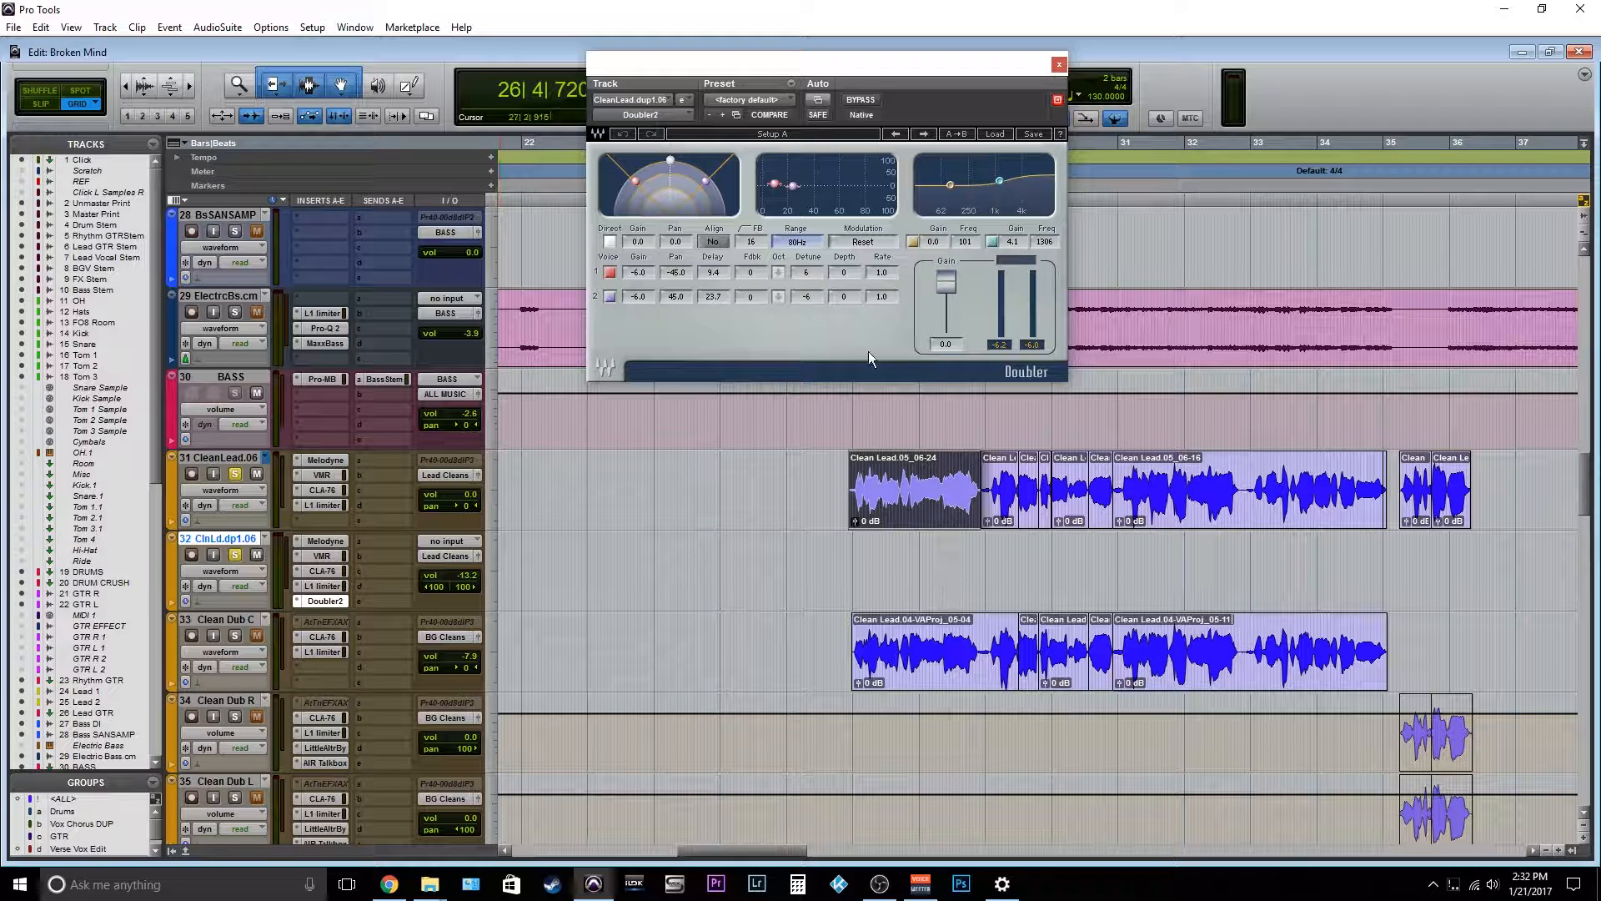
Remove the Doubler2 plug-in from the duplicated lead track.
{"action": "left_click", "coordinate": [298, 600]}
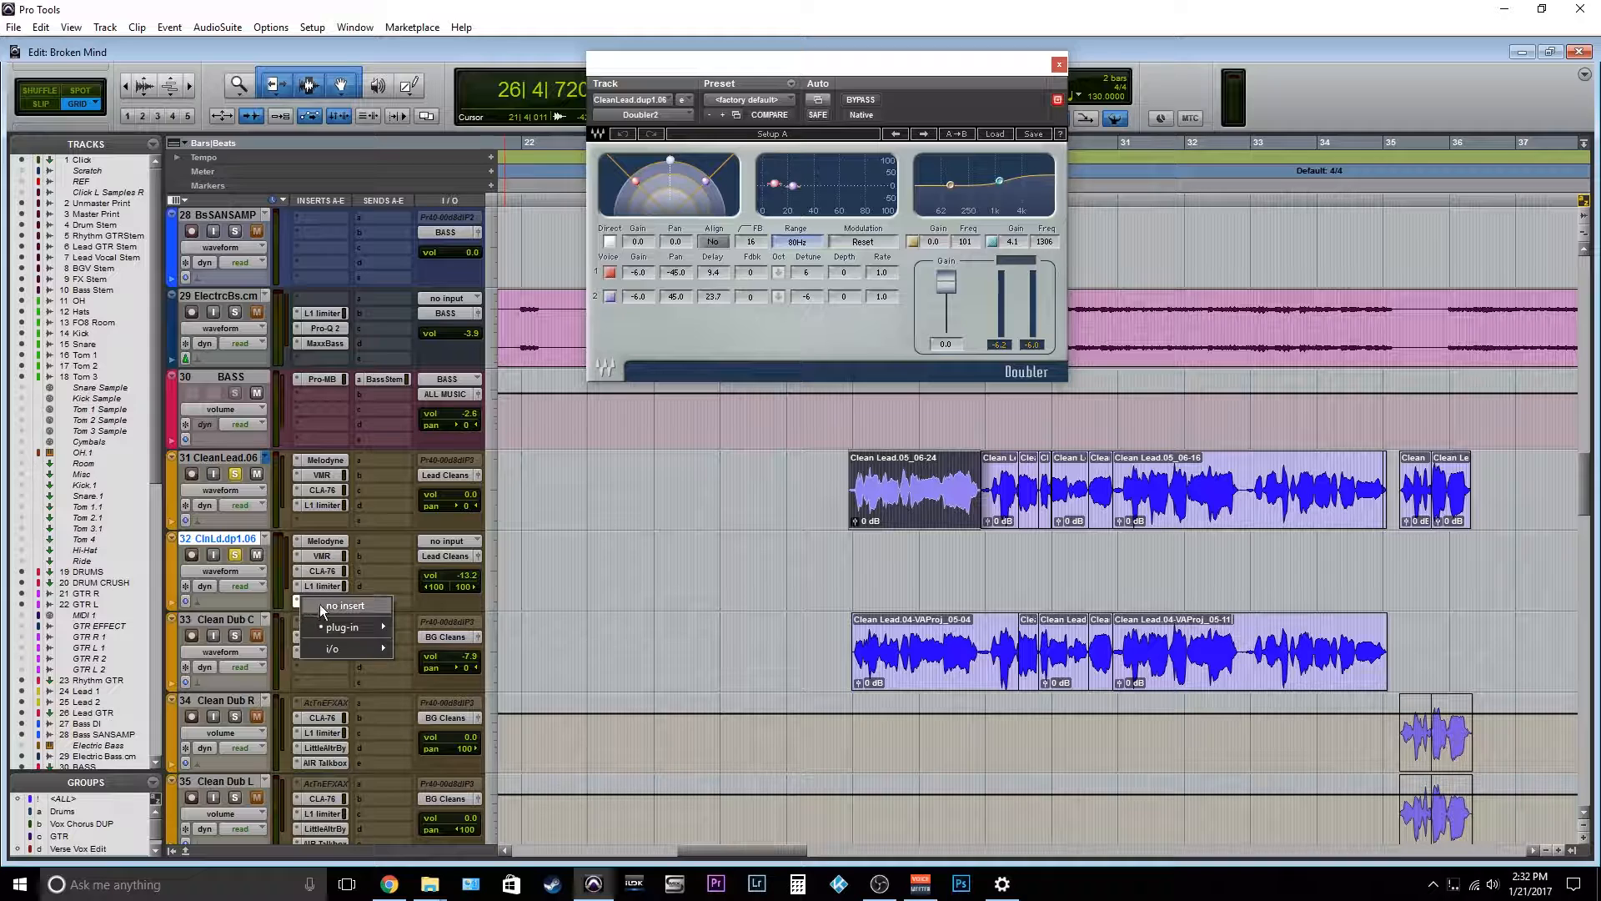
{"action": "left_click", "coordinate": [319, 605]}
Open Melodyne on the duplicated lead track, look through its note area for the harmony notes, and close it.
{"action": "left_click", "coordinate": [319, 542]}
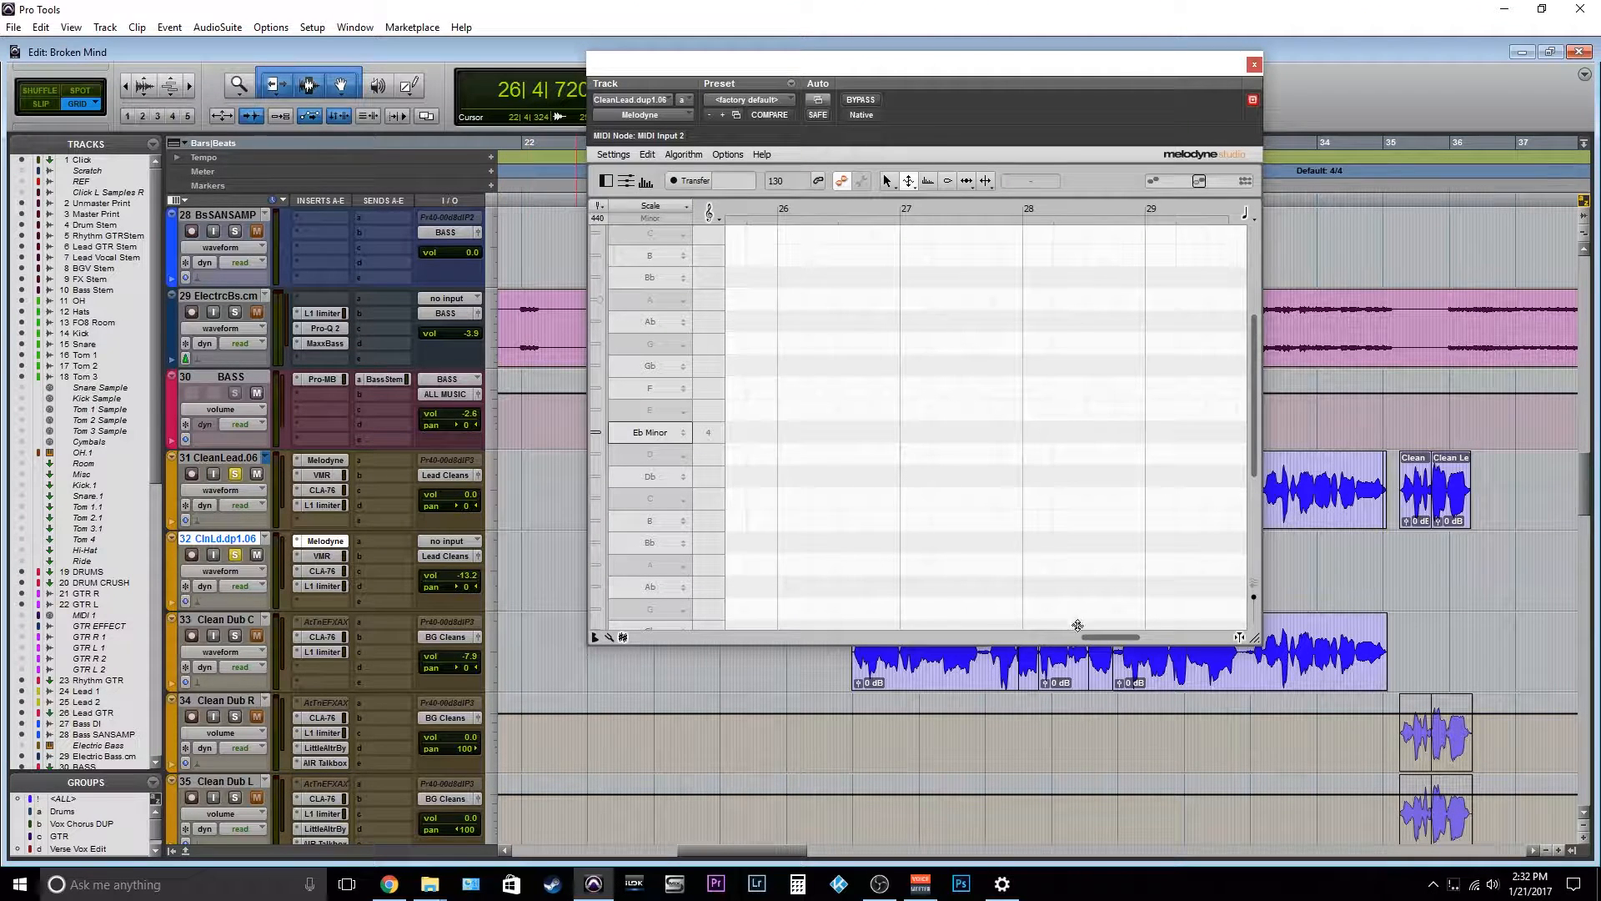
{"action": "left_click_drag", "start_coordinate": [1110, 640], "coordinate": [653, 670]}
{"action": "scroll", "coordinate": [1144, 339], "scroll_direction": "down", "scroll_amount": 5}
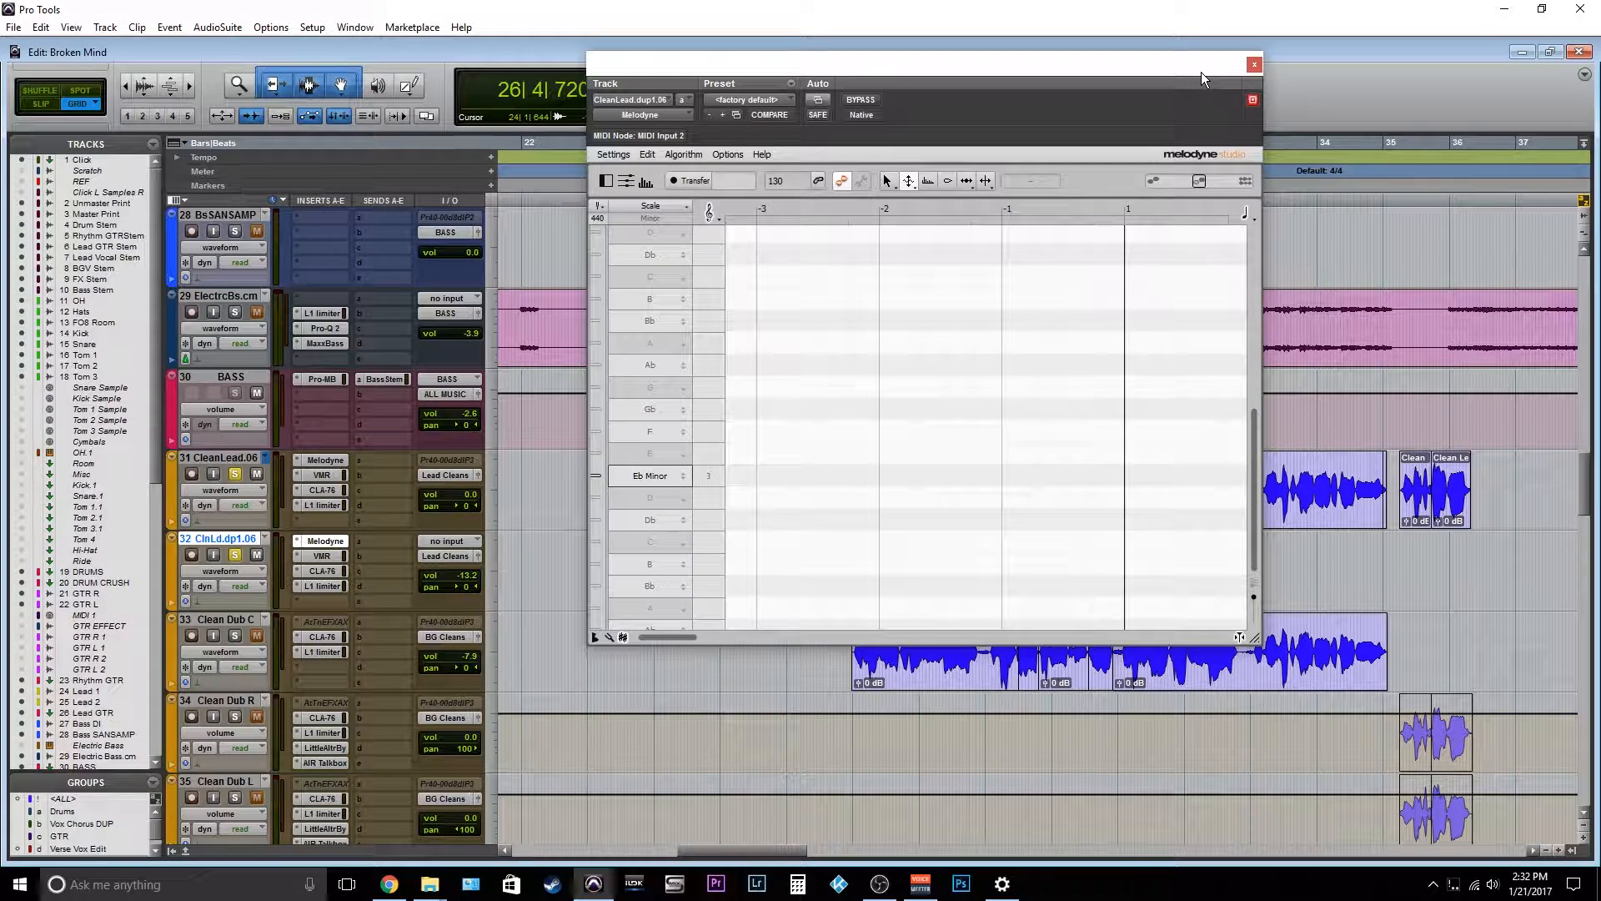
{"action": "left_click", "coordinate": [1254, 65]}
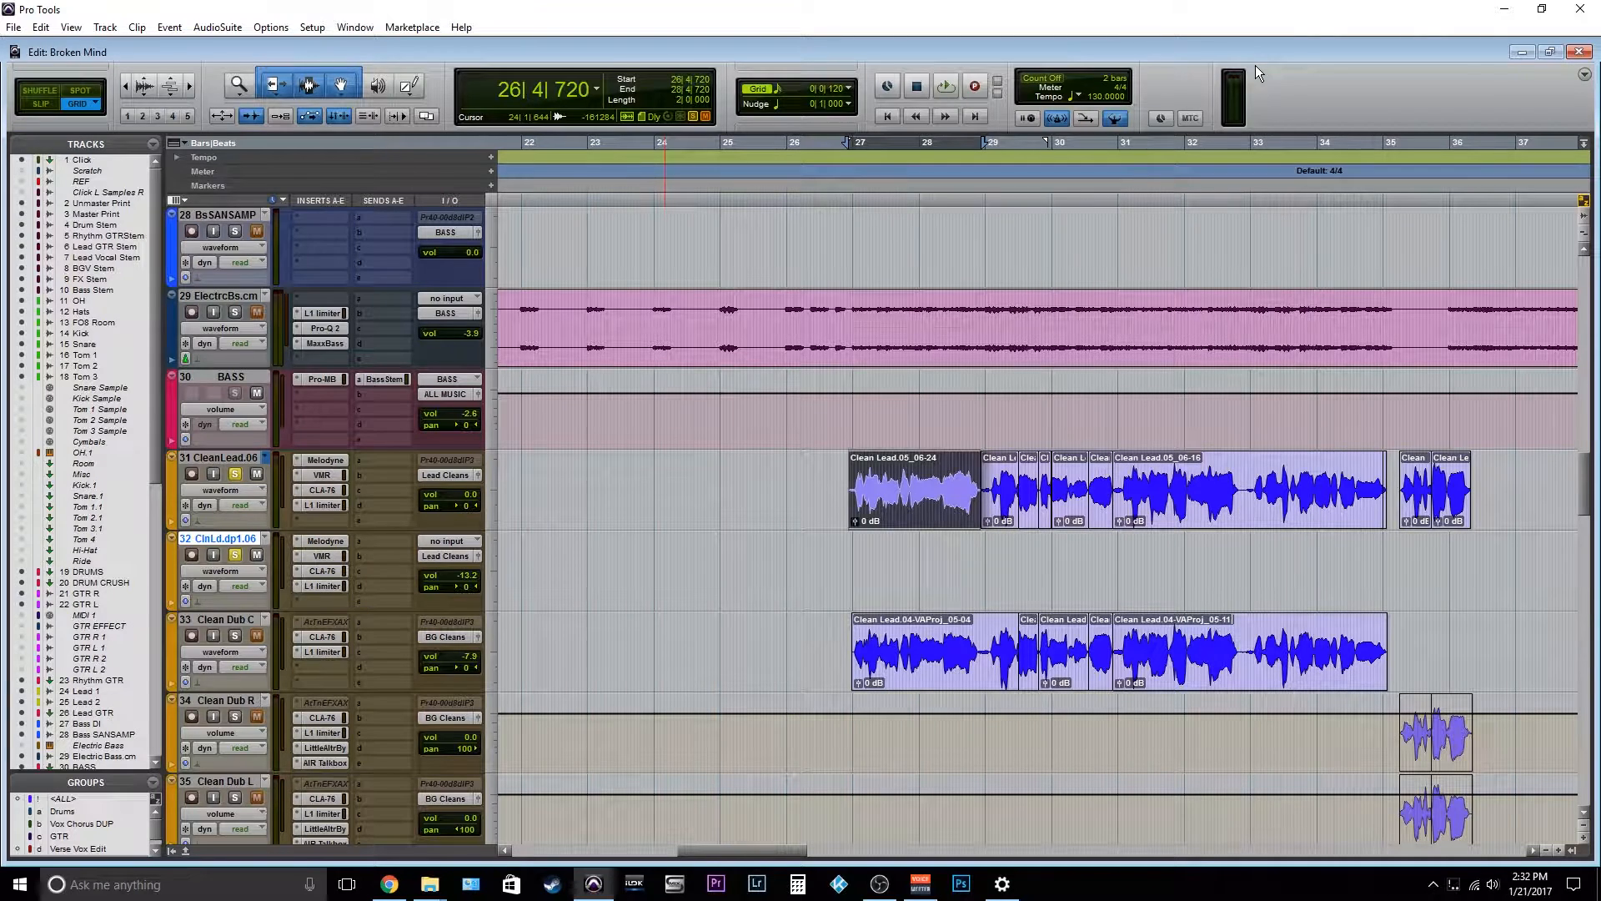